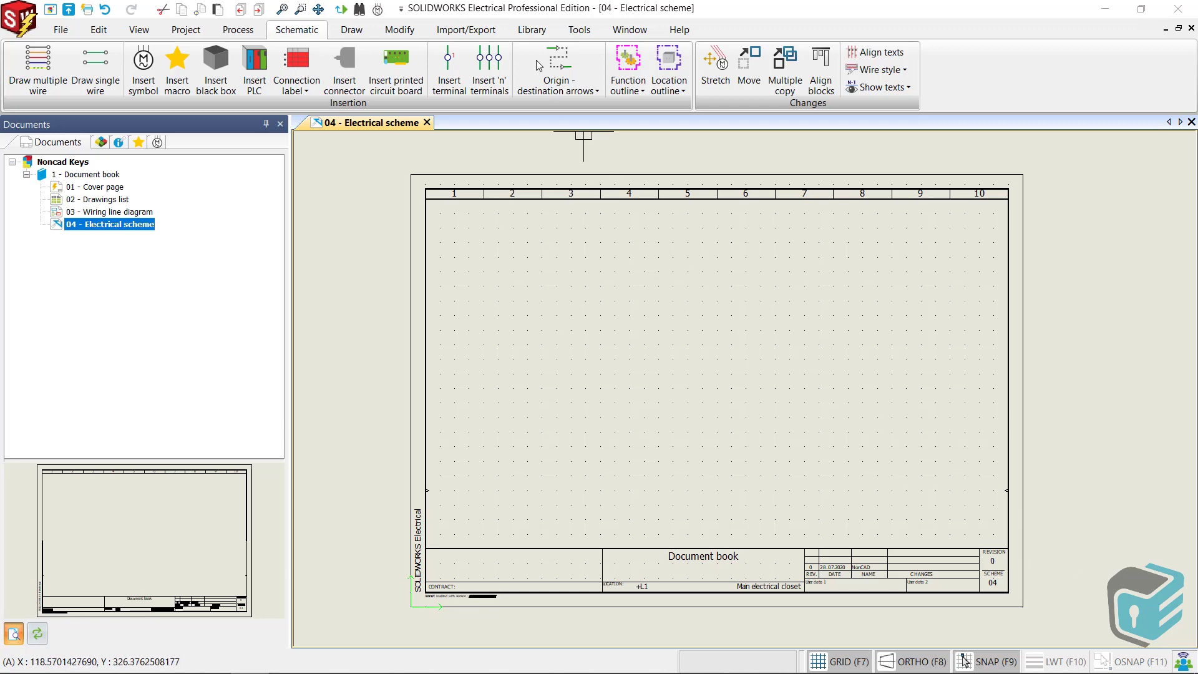
Start a DWG symbol import in the Symbols manager and add 6_circuit-breaker-thermal-magnetic.dwg from the desktop as the import file
click(530, 31)
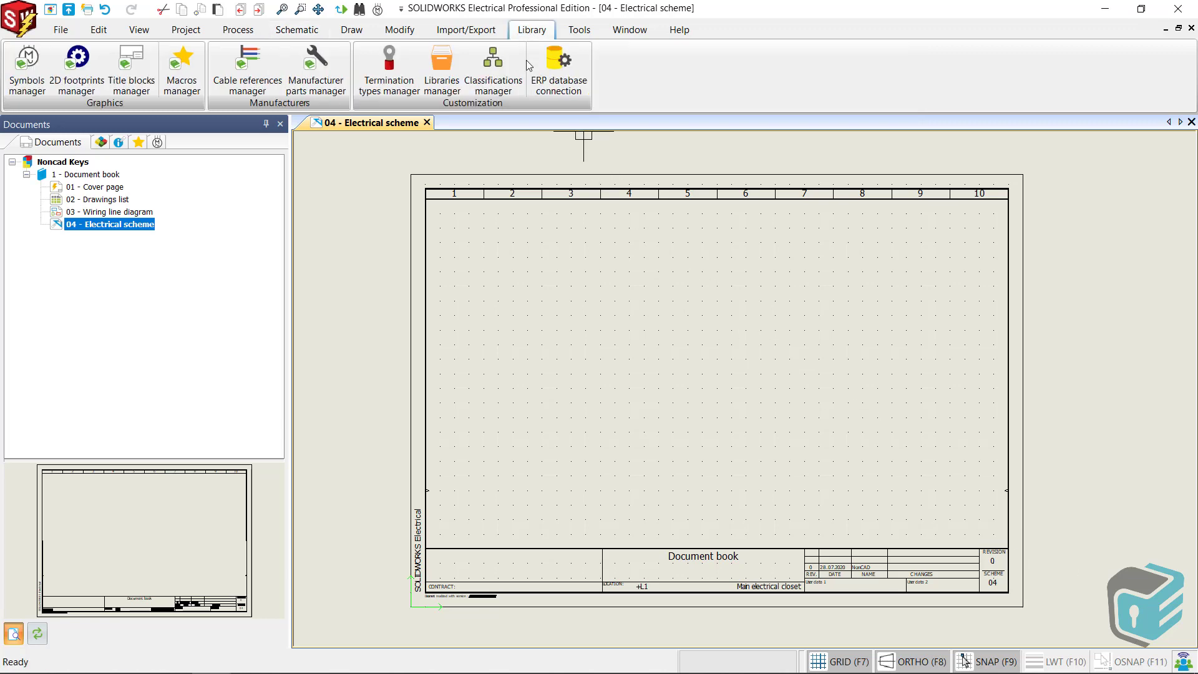
click(25, 74)
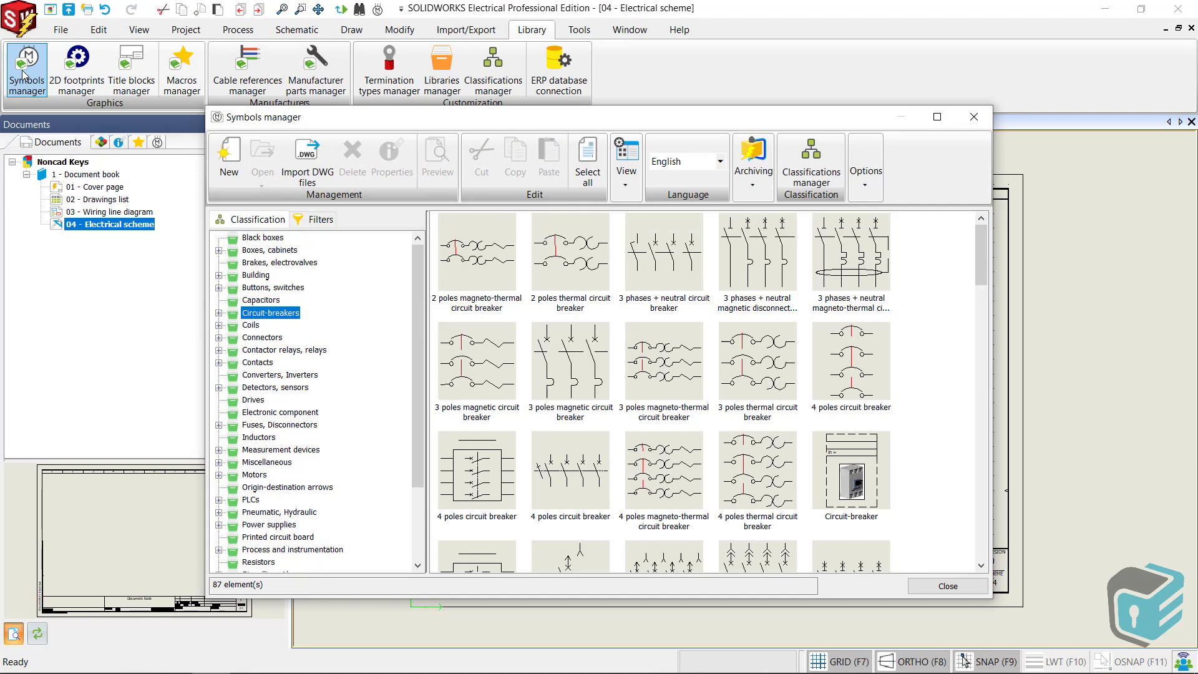
click(307, 177)
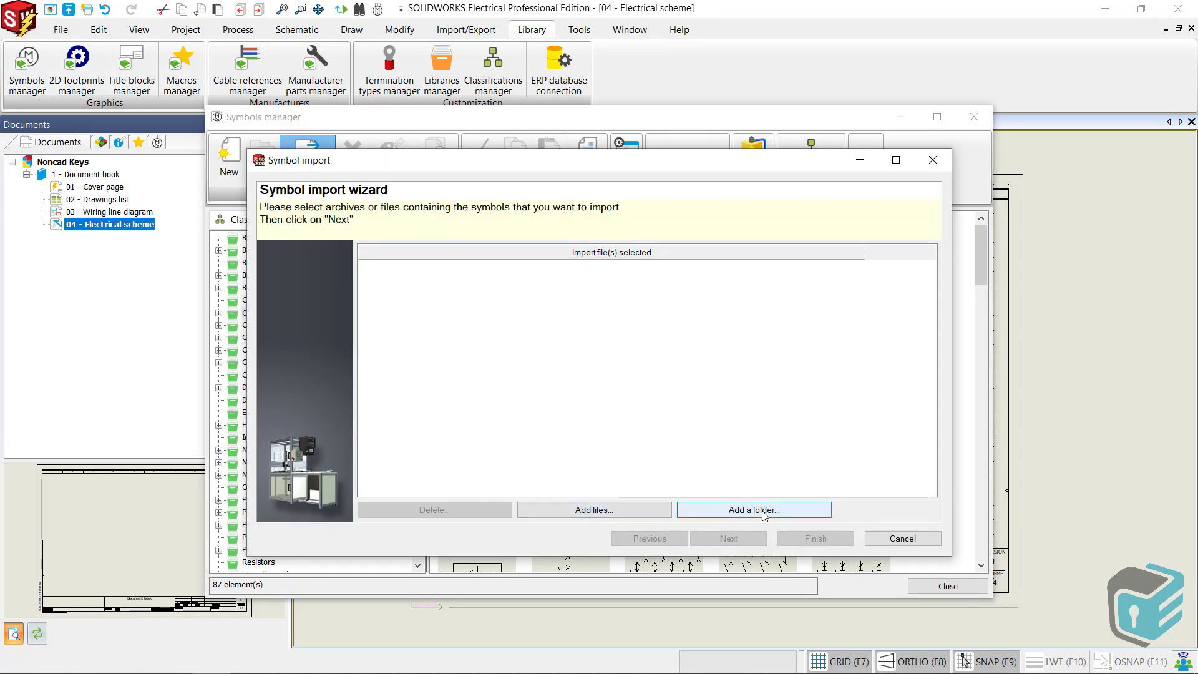
click(597, 511)
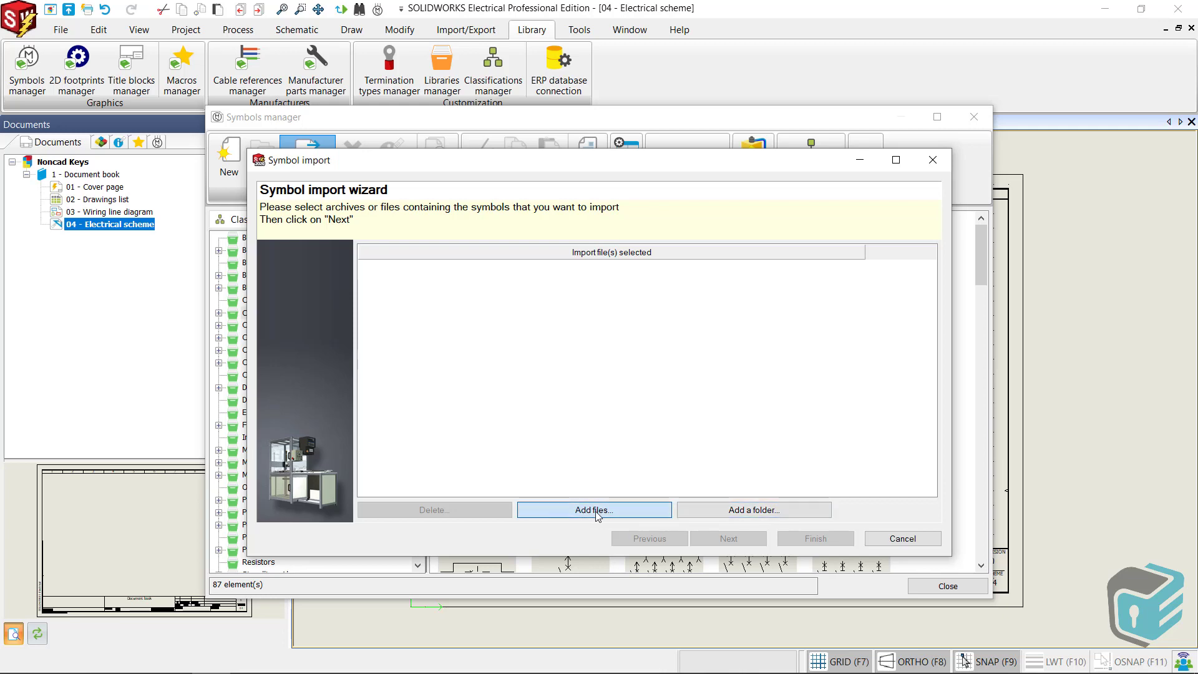
click(580, 256)
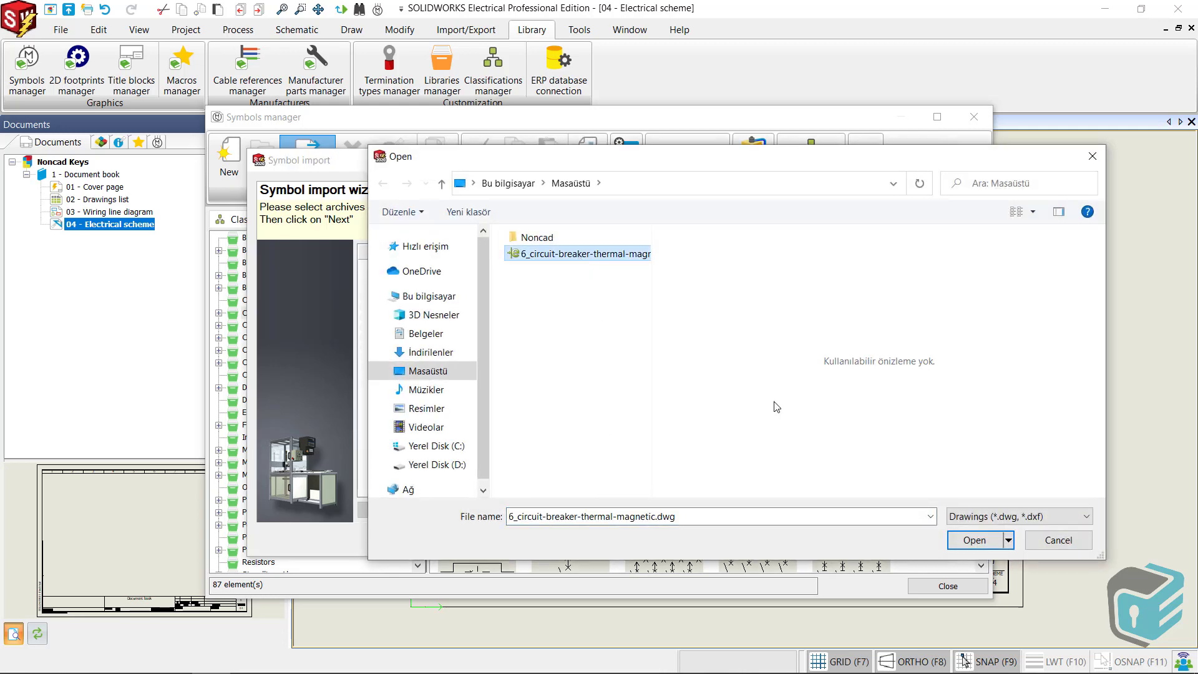
click(975, 540)
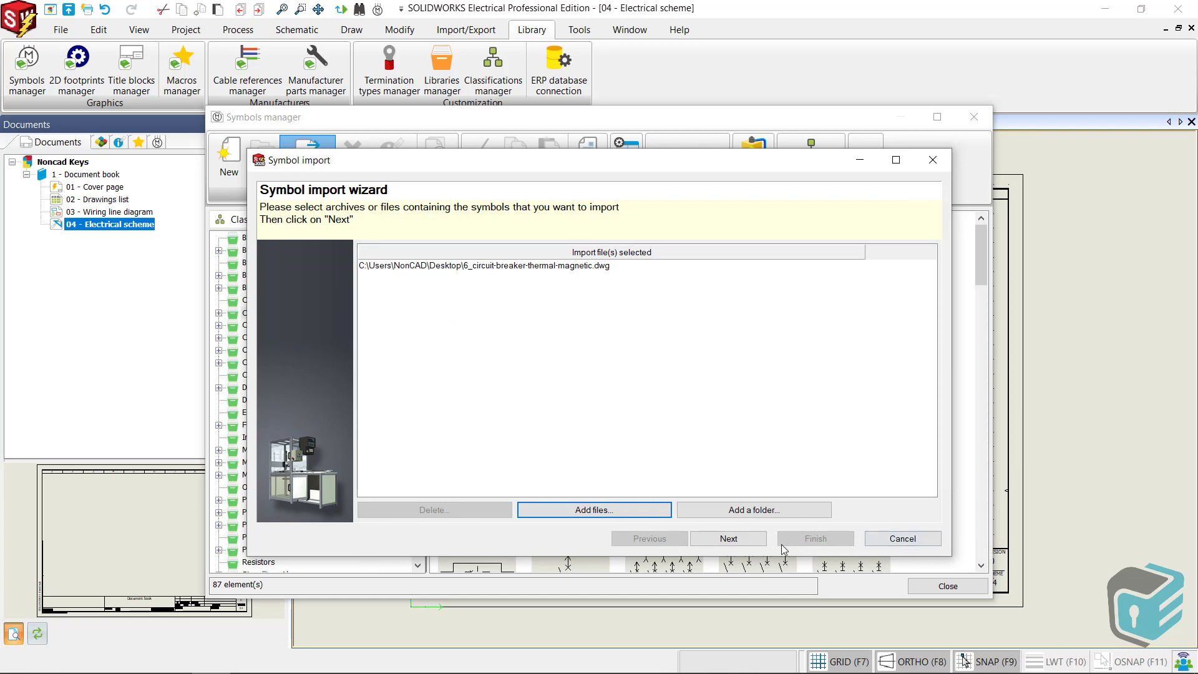
Continue with no import configuration, setting the new symbol's drawing unit system to Metric and its class to Circuit-breakers
click(730, 540)
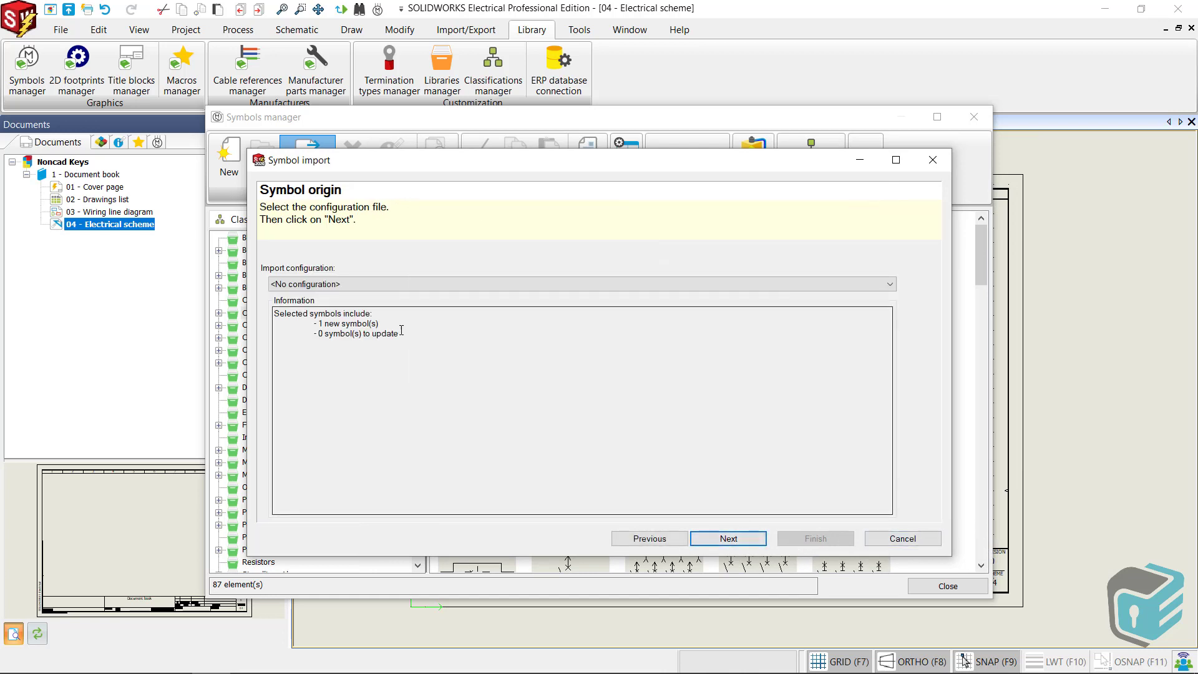
drag(381, 323, 329, 326)
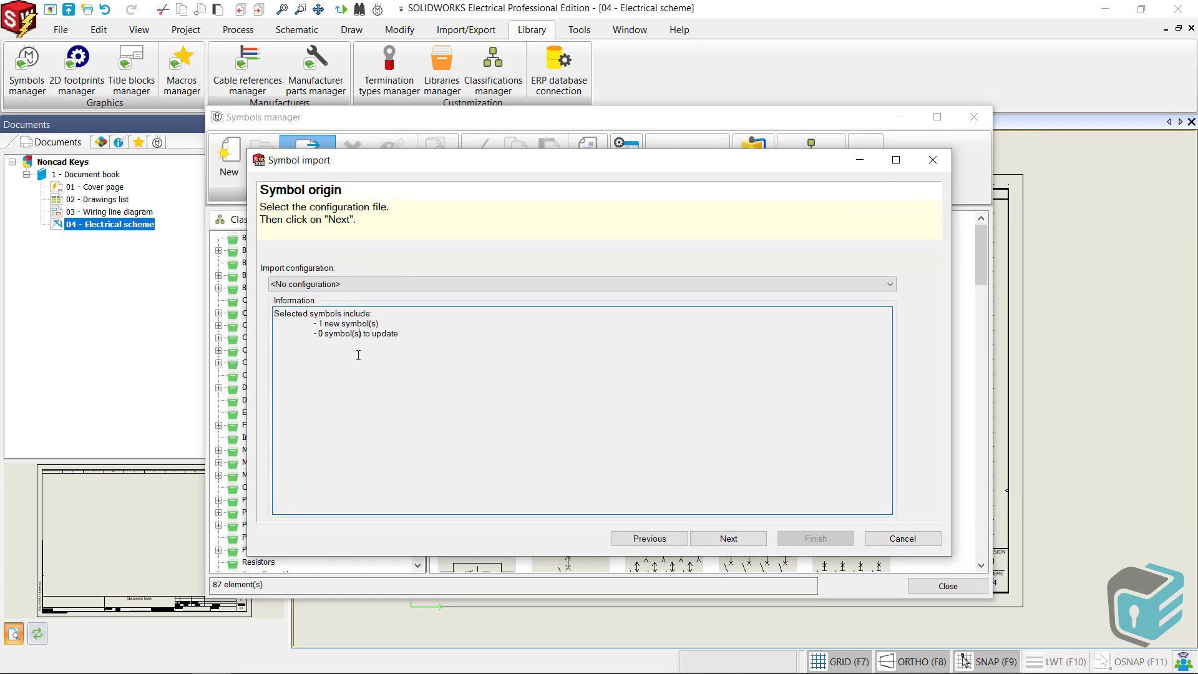
click(728, 540)
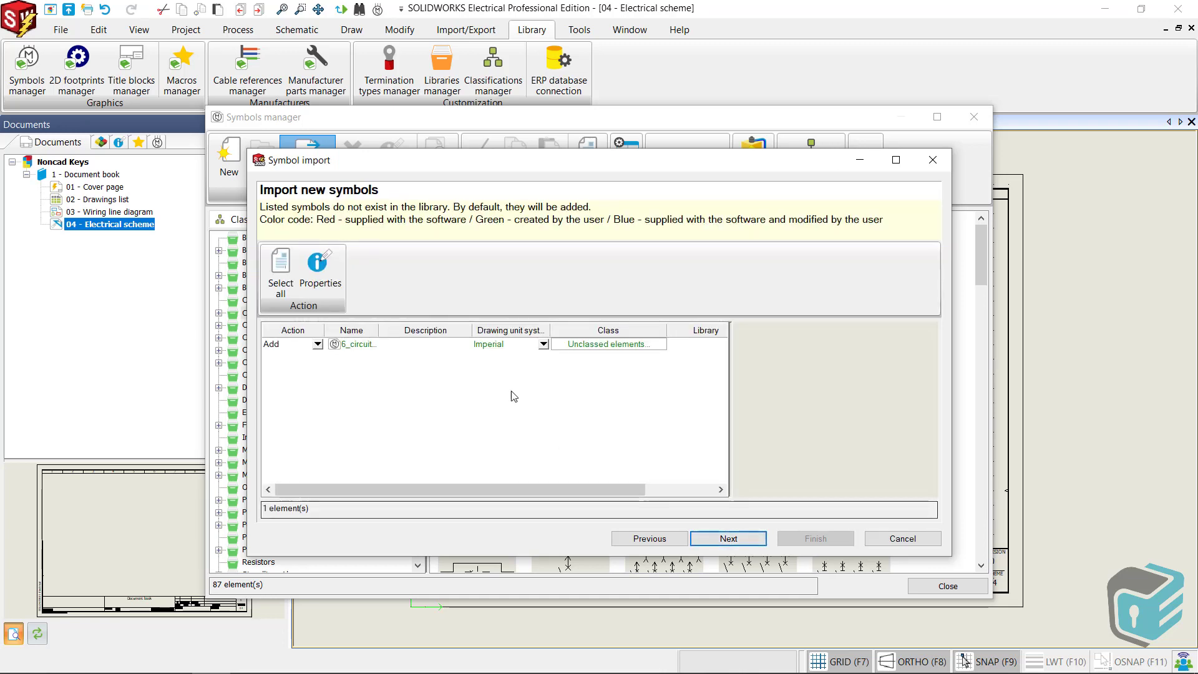
click(543, 344)
click(505, 371)
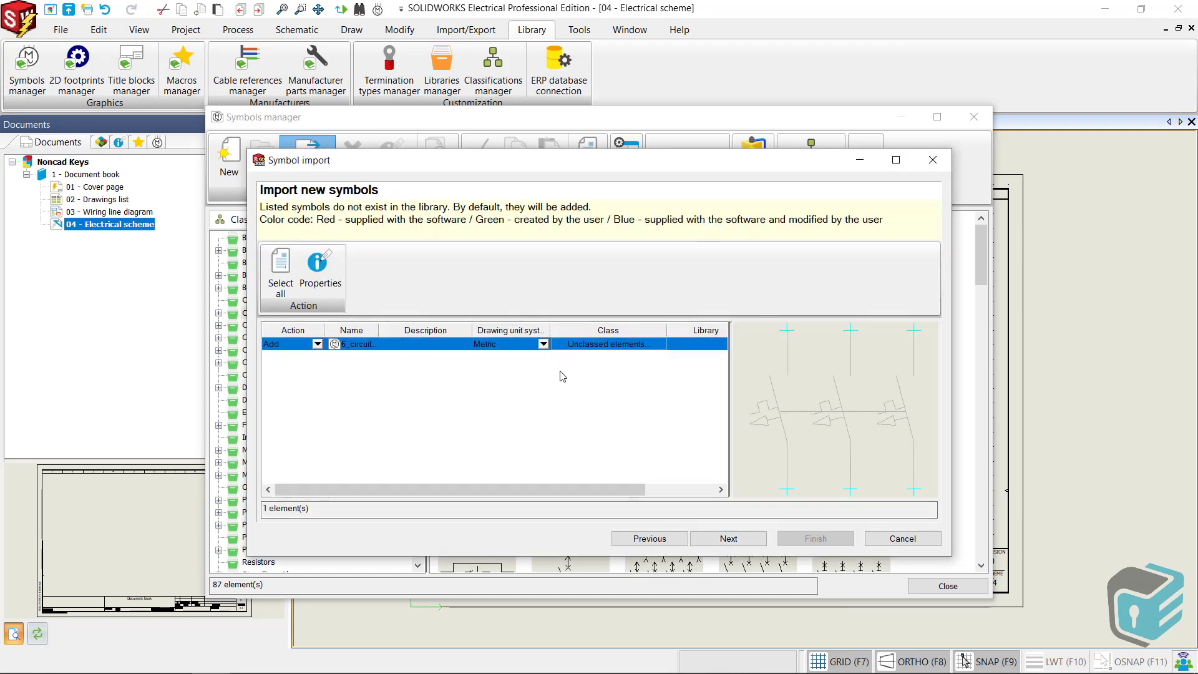
click(610, 347)
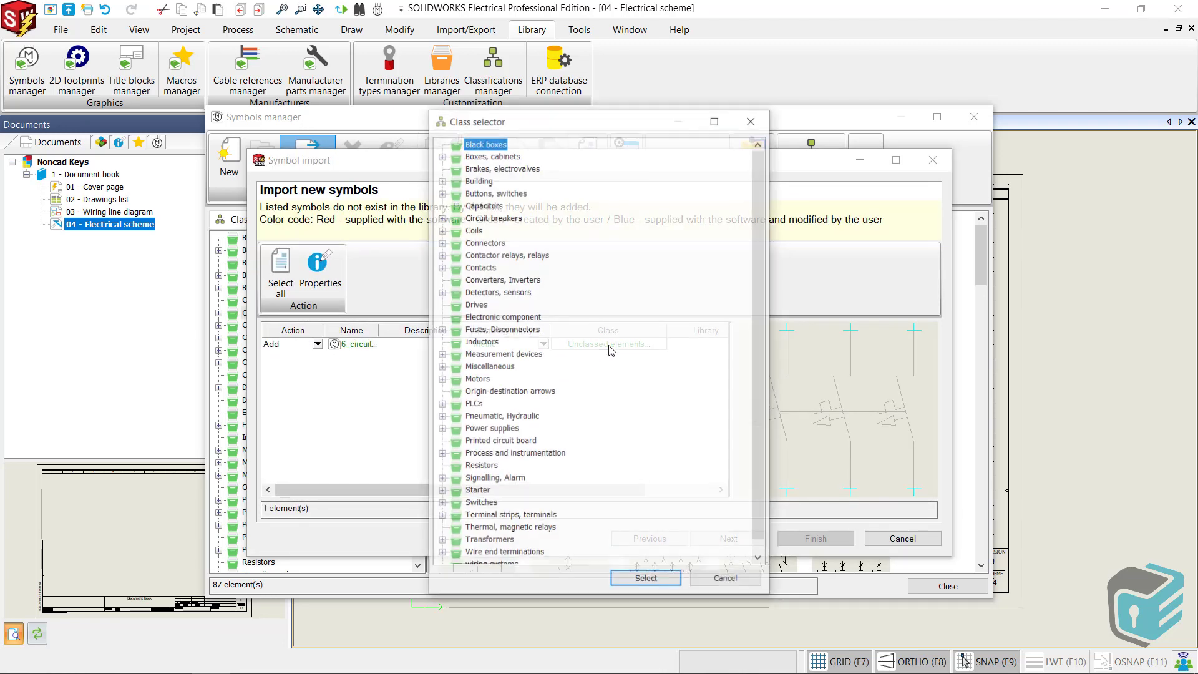
click(491, 218)
click(646, 580)
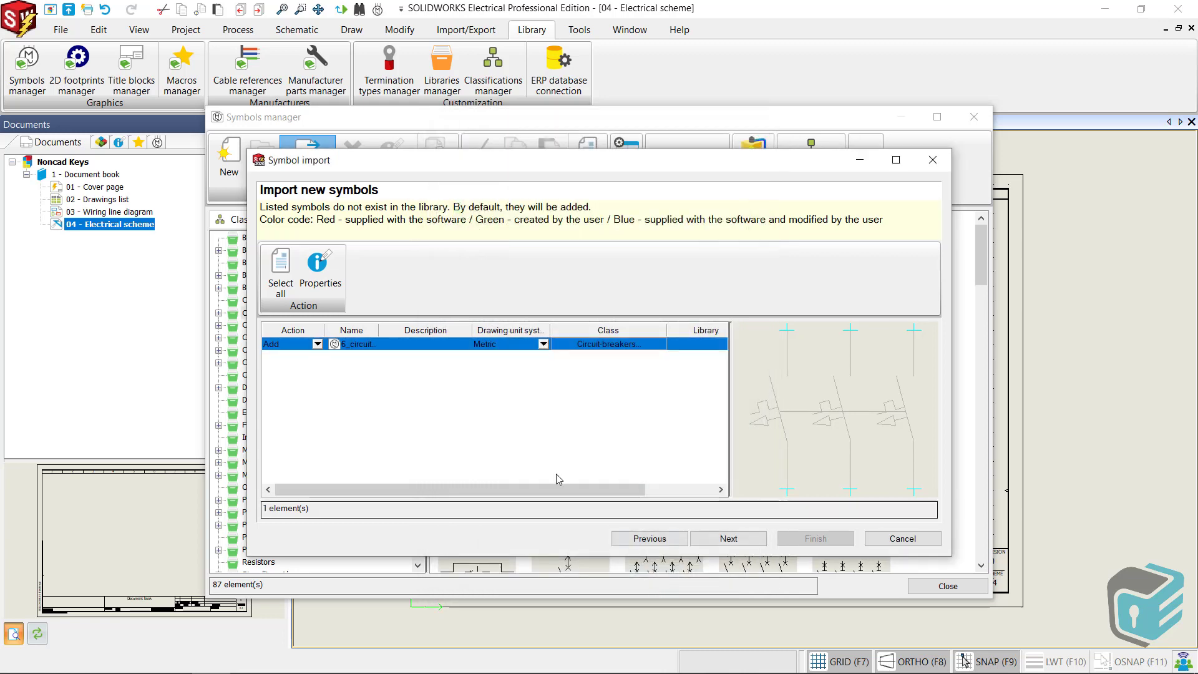
Review the new symbol's properties and finish the import without saving the import configuration
click(321, 270)
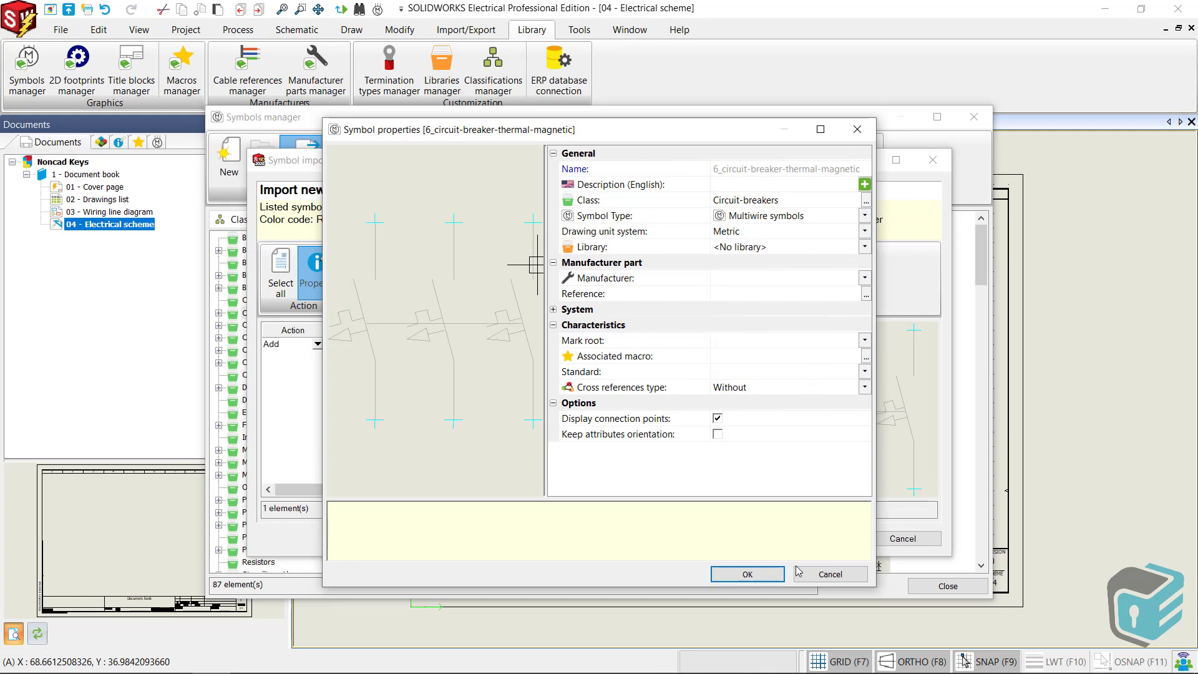
click(748, 574)
drag(634, 490, 724, 497)
click(743, 544)
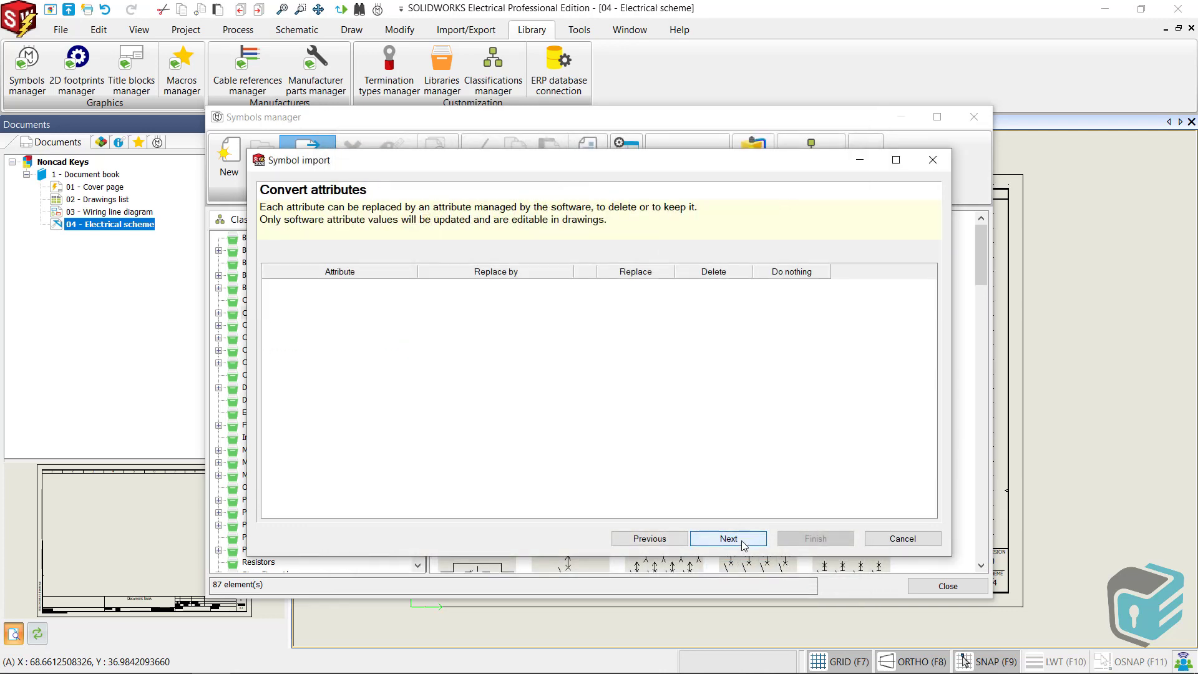
click(741, 540)
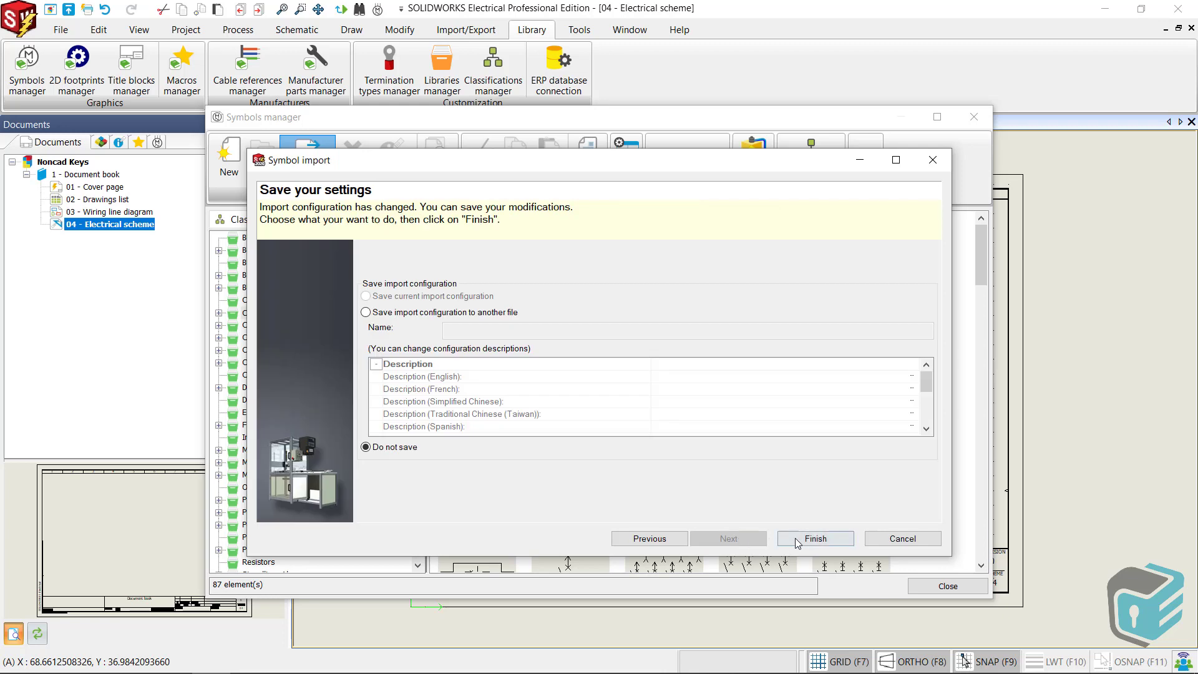
click(811, 538)
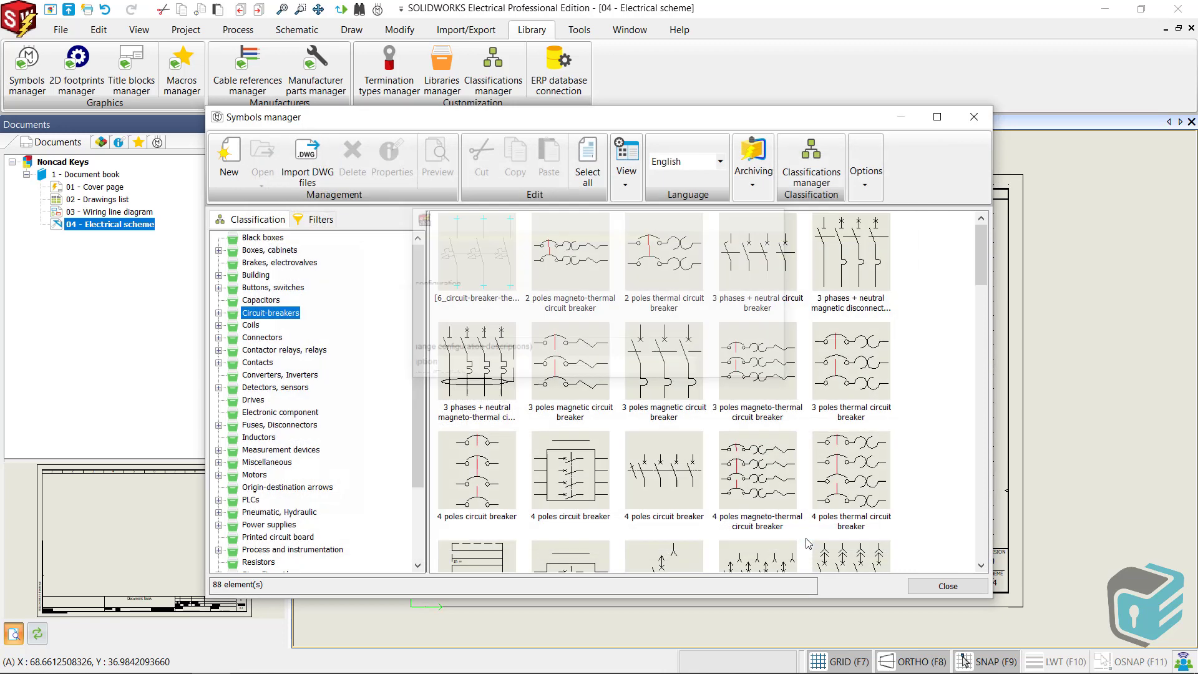
Open the imported 6_circuit-breaker-thermal-magnetic symbol for editing
click(478, 263)
click(263, 156)
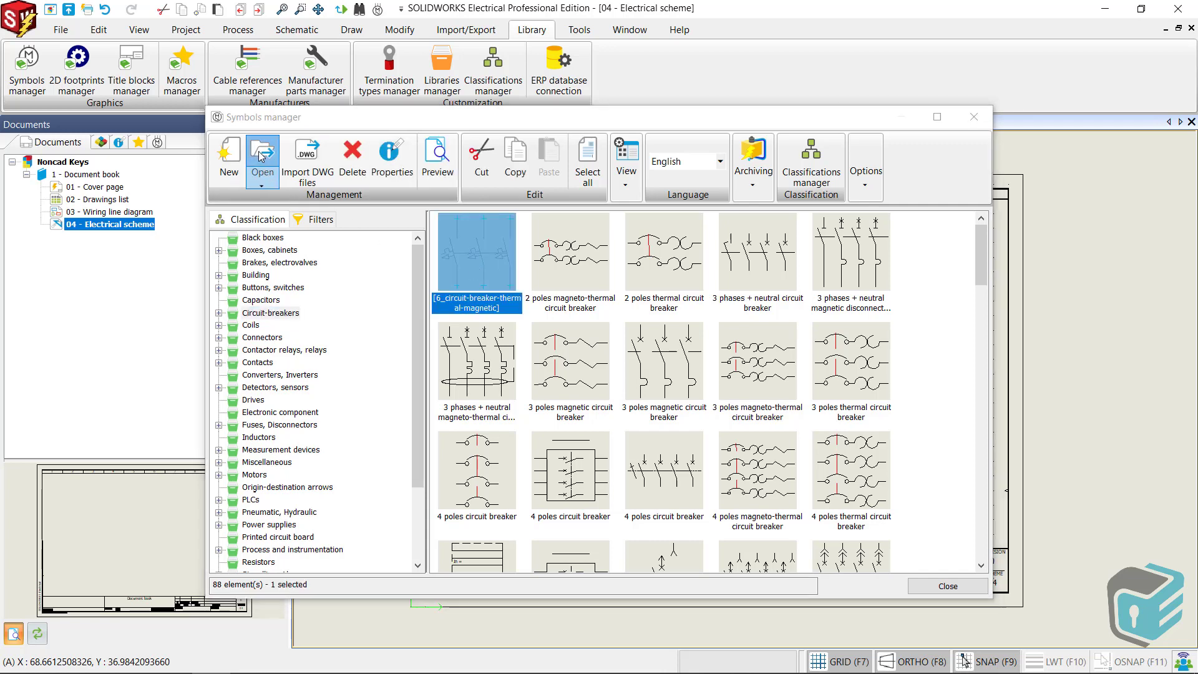
scroll(690, 409, down, 2)
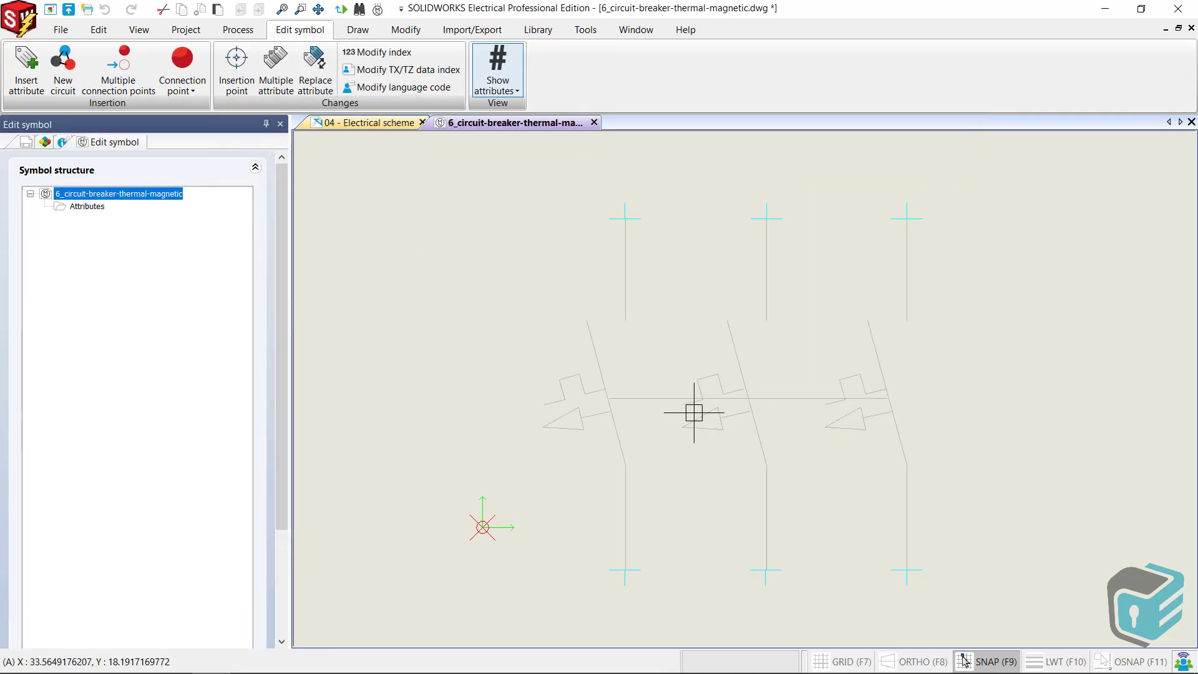
Delete the cyan crosses at the upper and lower ends of the symbol's three poles
drag(584, 199, 943, 257)
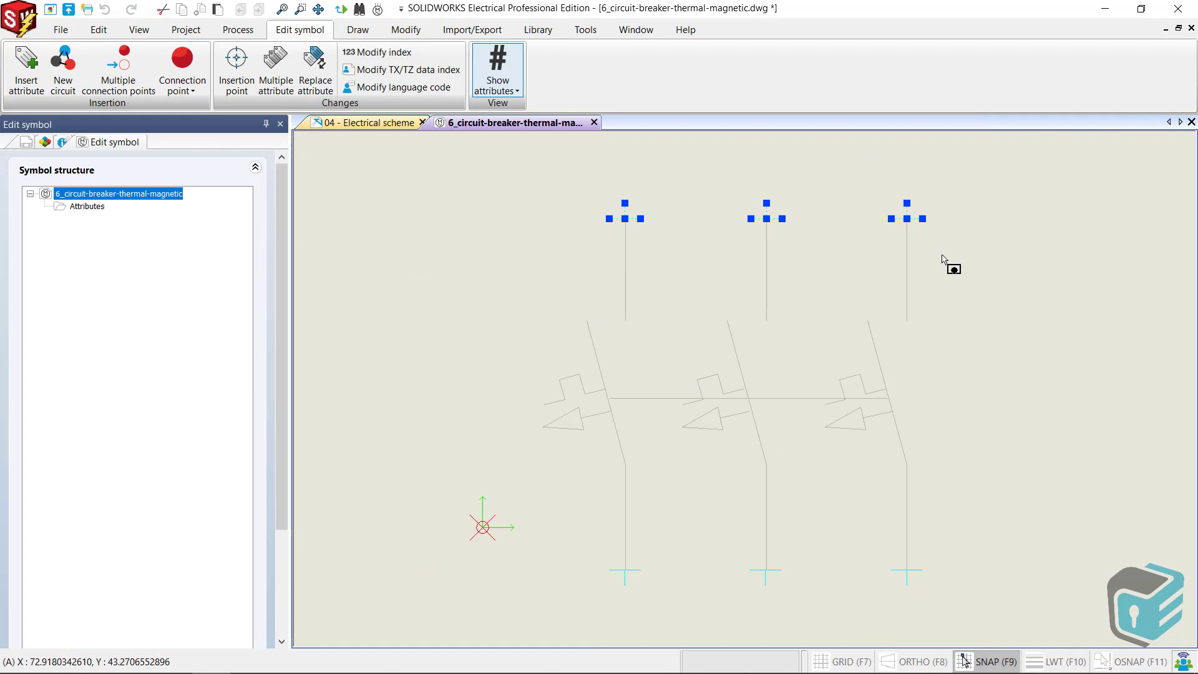
key(Escape)
drag(581, 521, 964, 621)
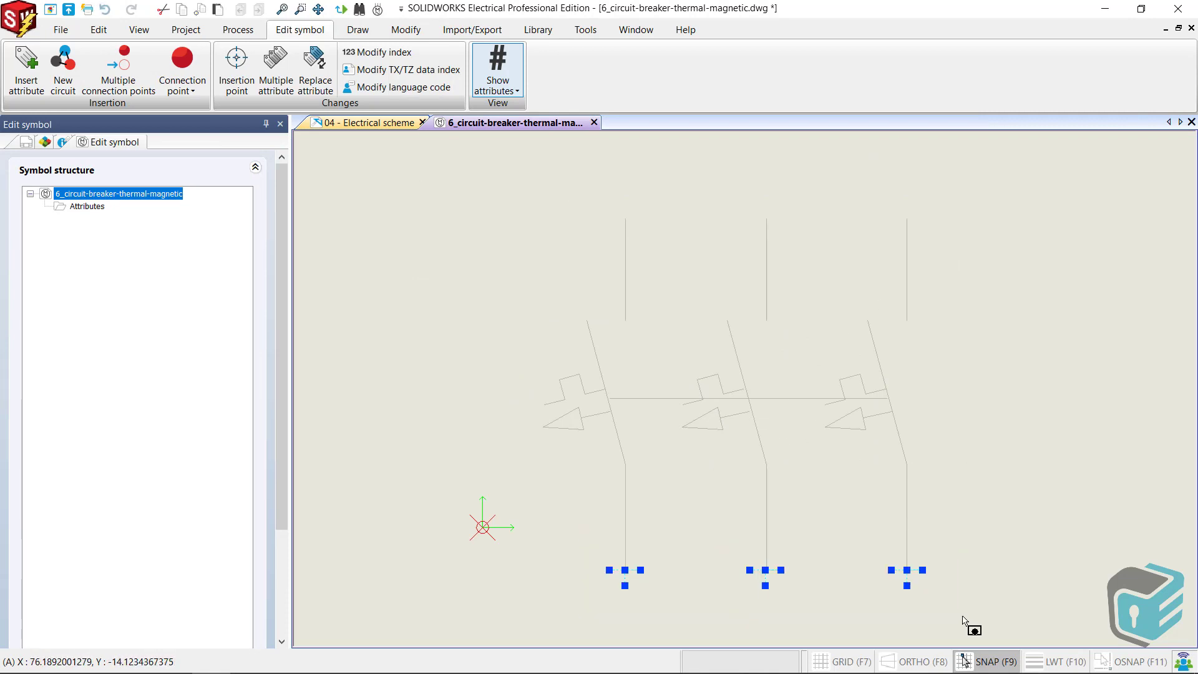
key(Escape)
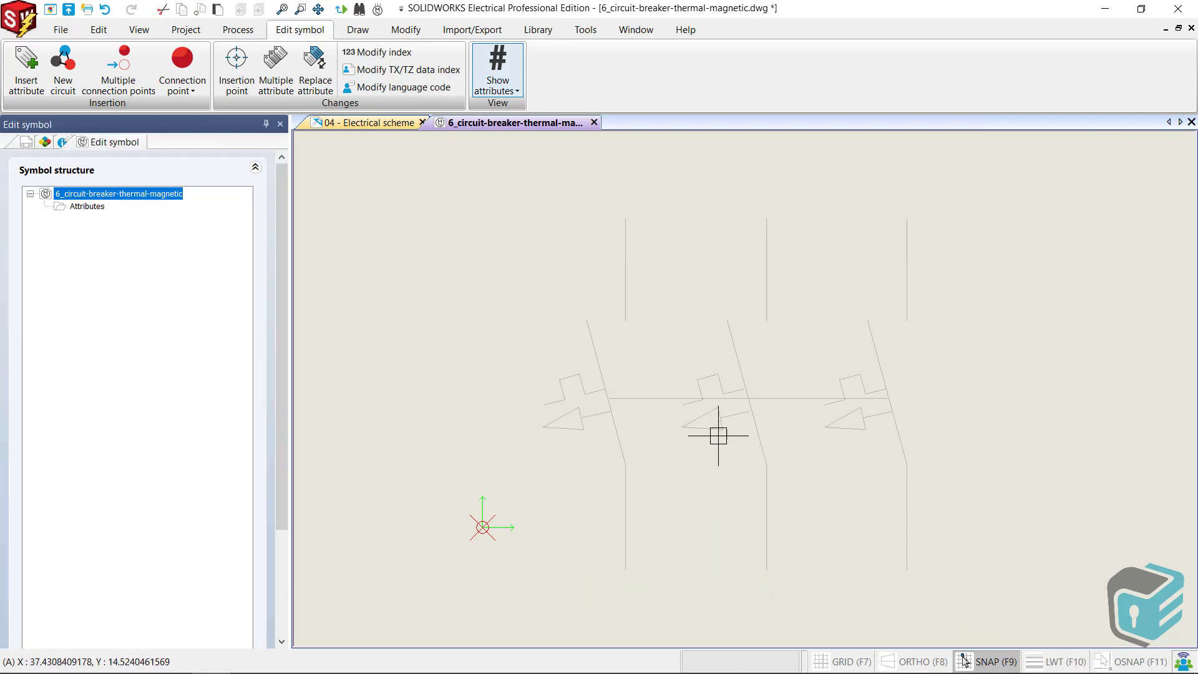
Check the space between lines used for drawing multiple wires in the 04 - Electrical scheme drawing
click(370, 123)
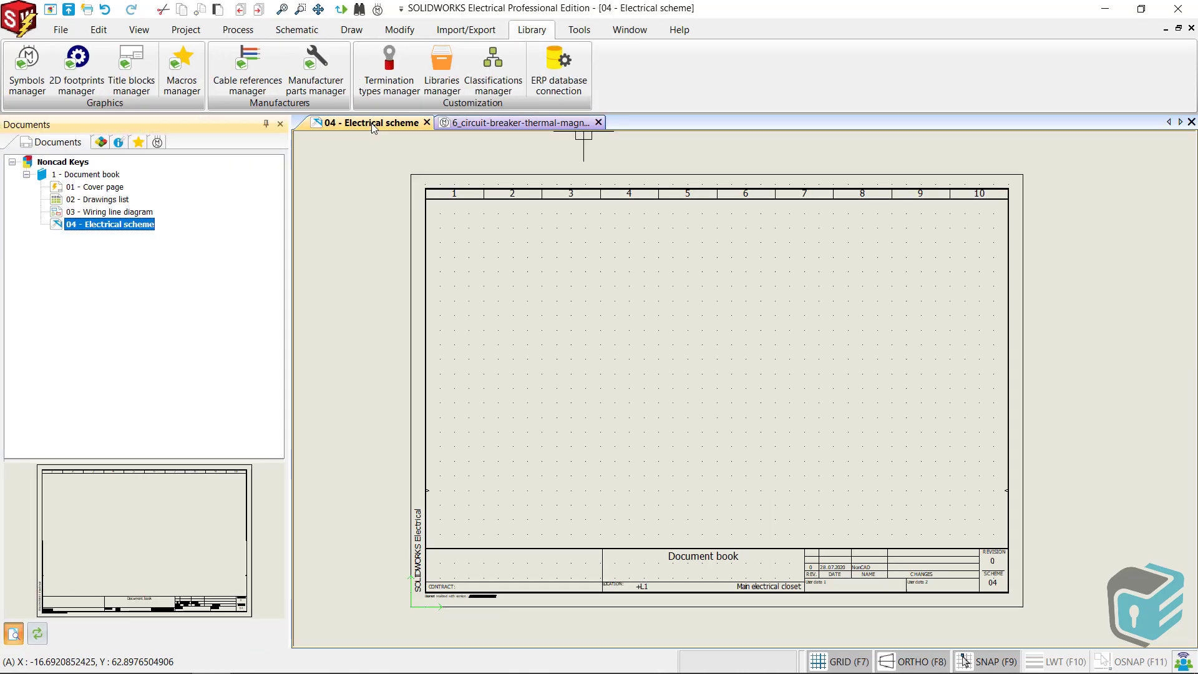
click(297, 29)
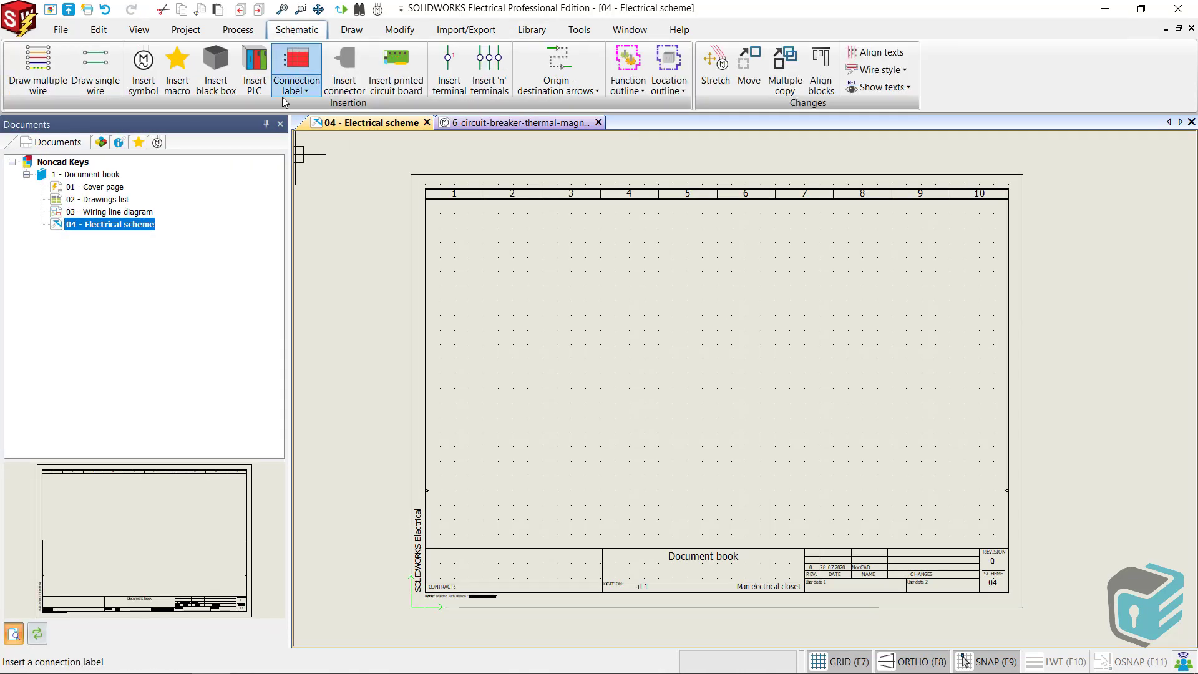
click(38, 87)
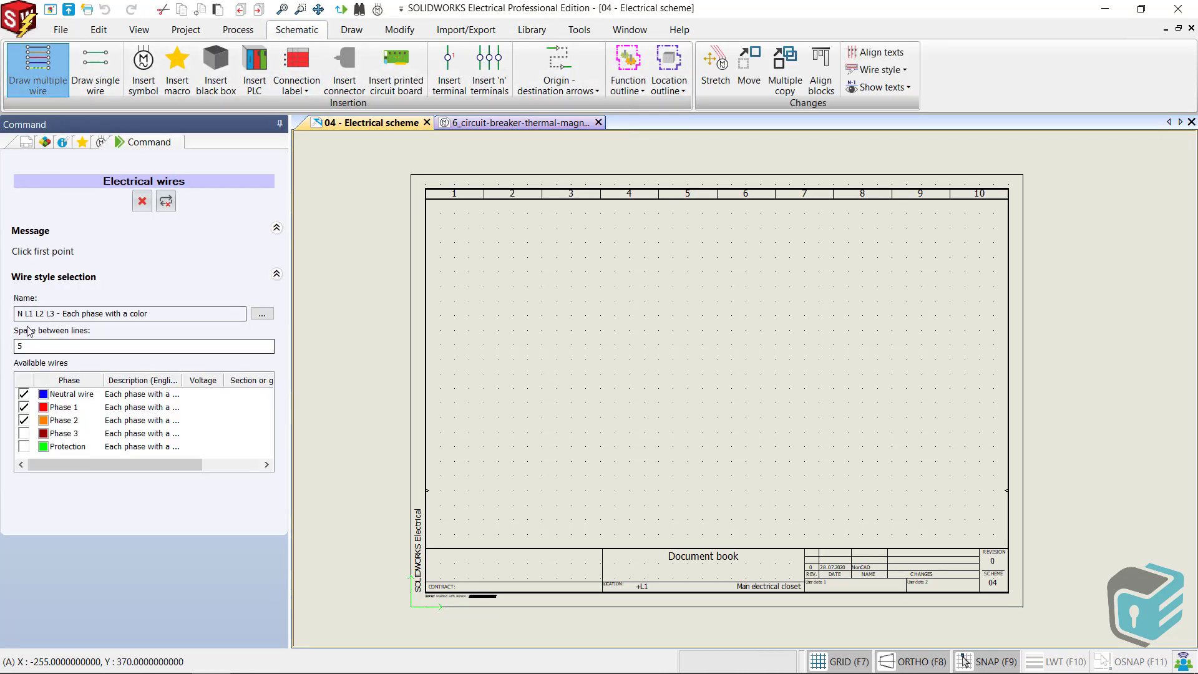
click(20, 347)
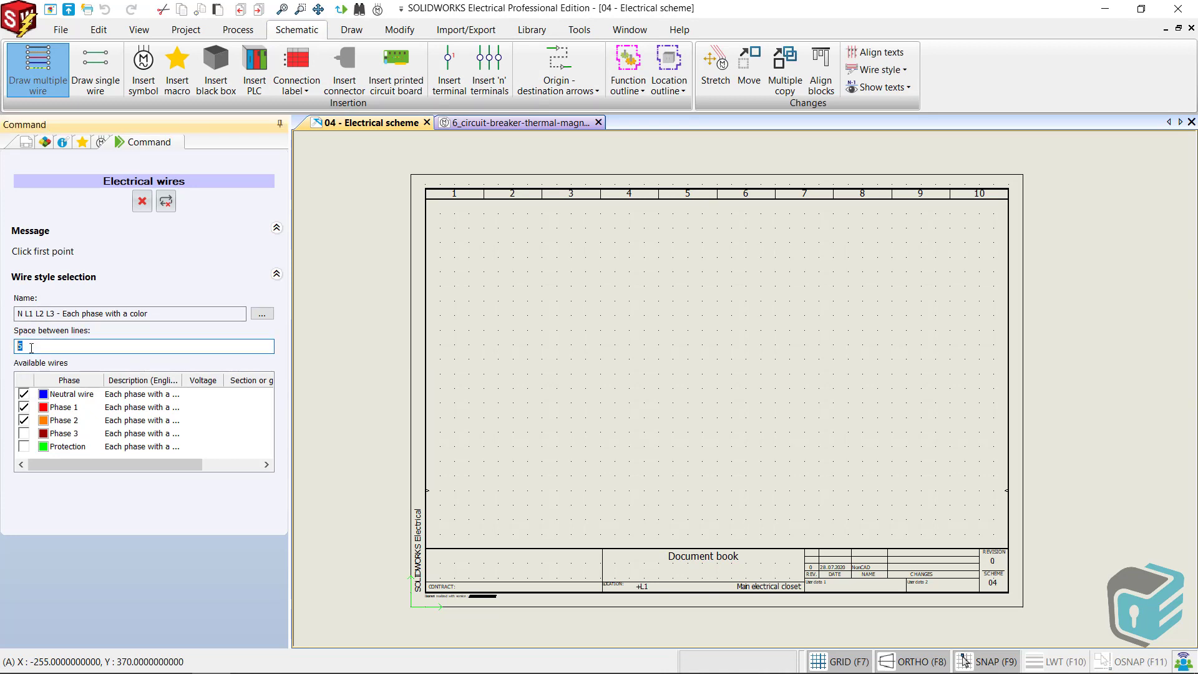
click(143, 201)
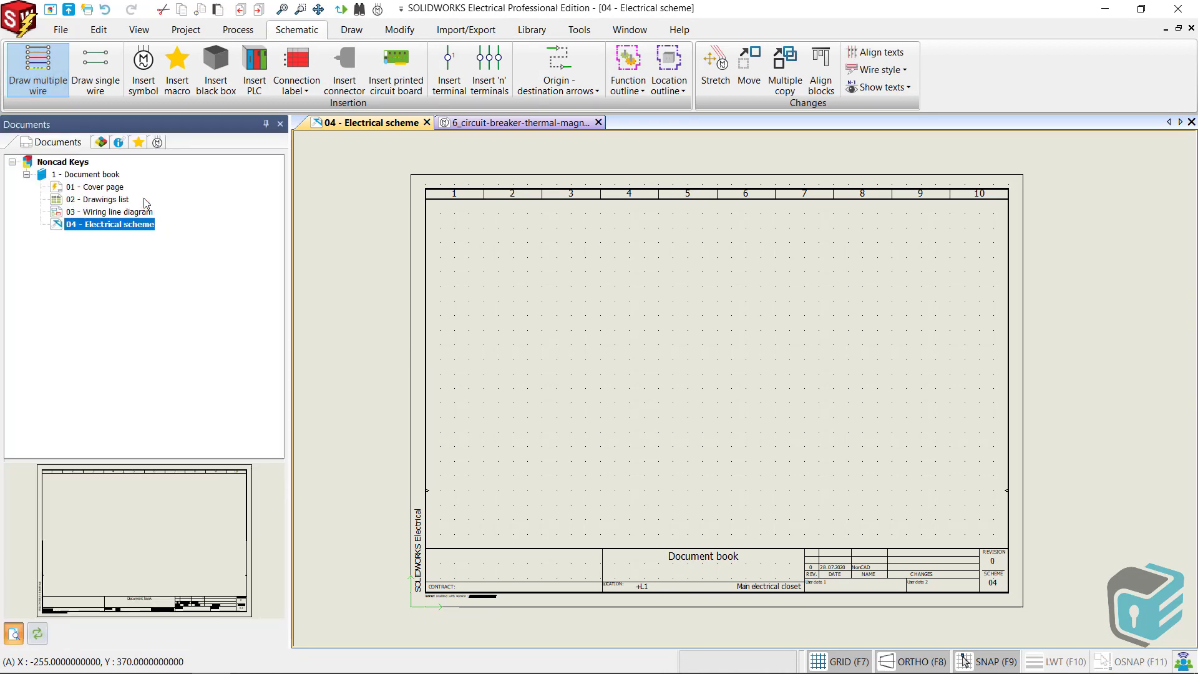
Return to the circuit-breaker symbol drawing and set its snap spacing to 5 in the drawing parameters
click(485, 127)
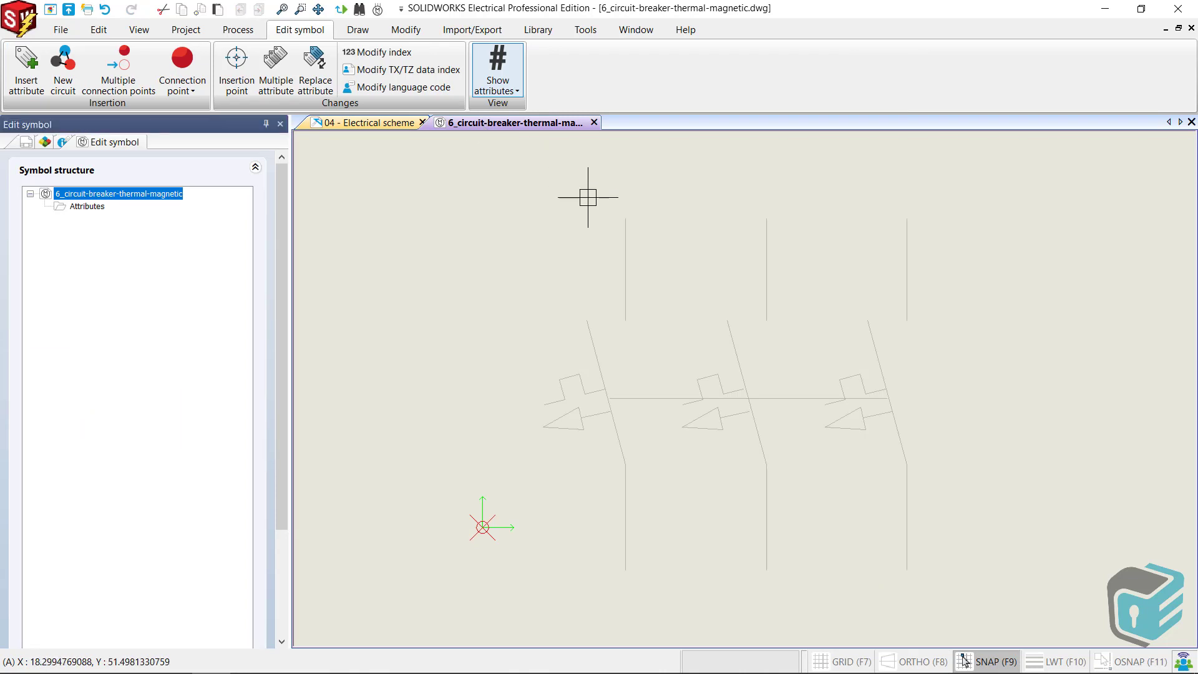
right_click(995, 663)
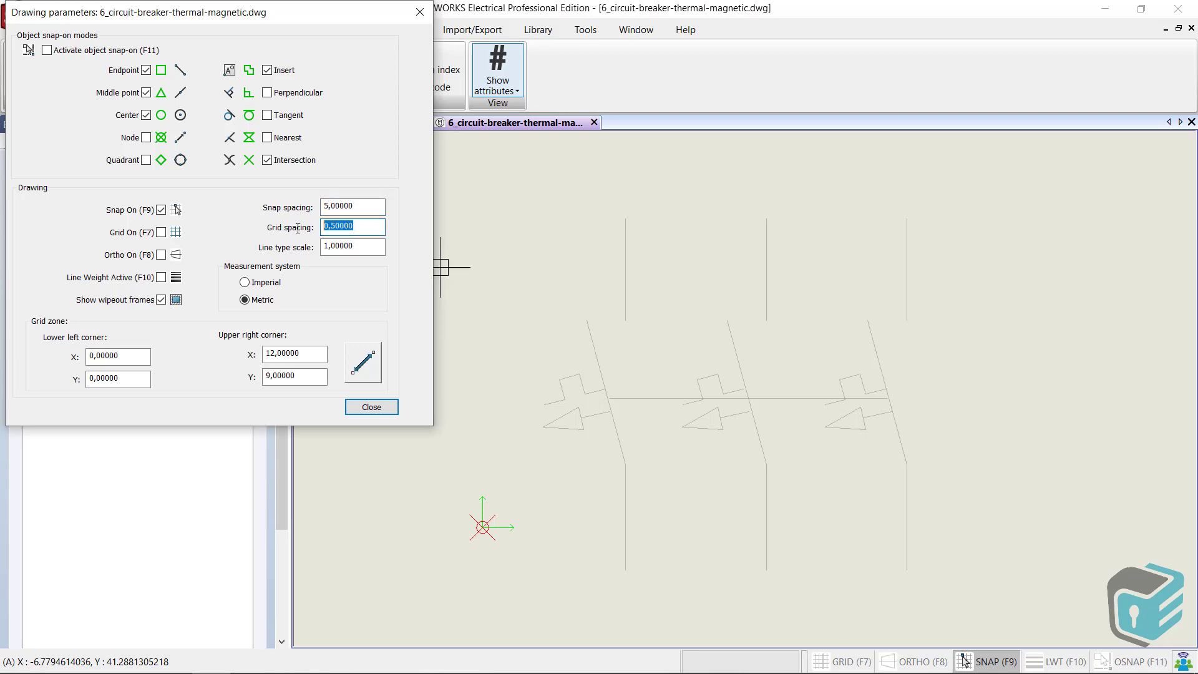
click(371, 408)
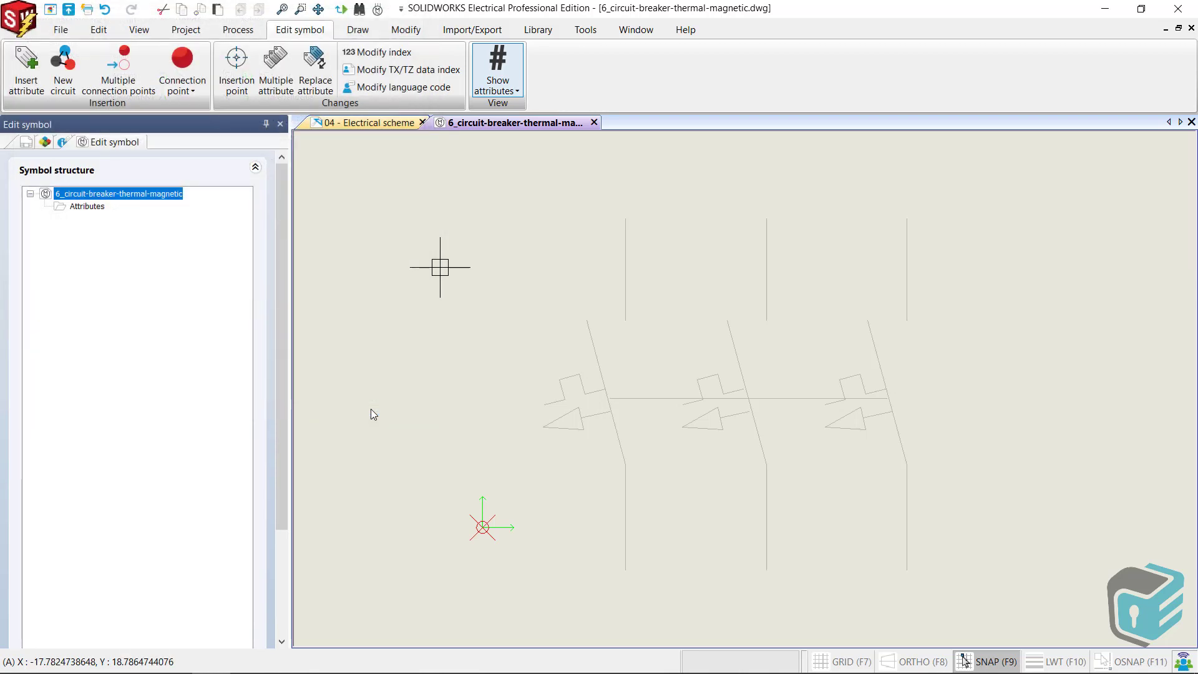
Draw a vertical line 20 mm up from the symbol's origin and paste a copy of it 5 mm to the right
click(358, 30)
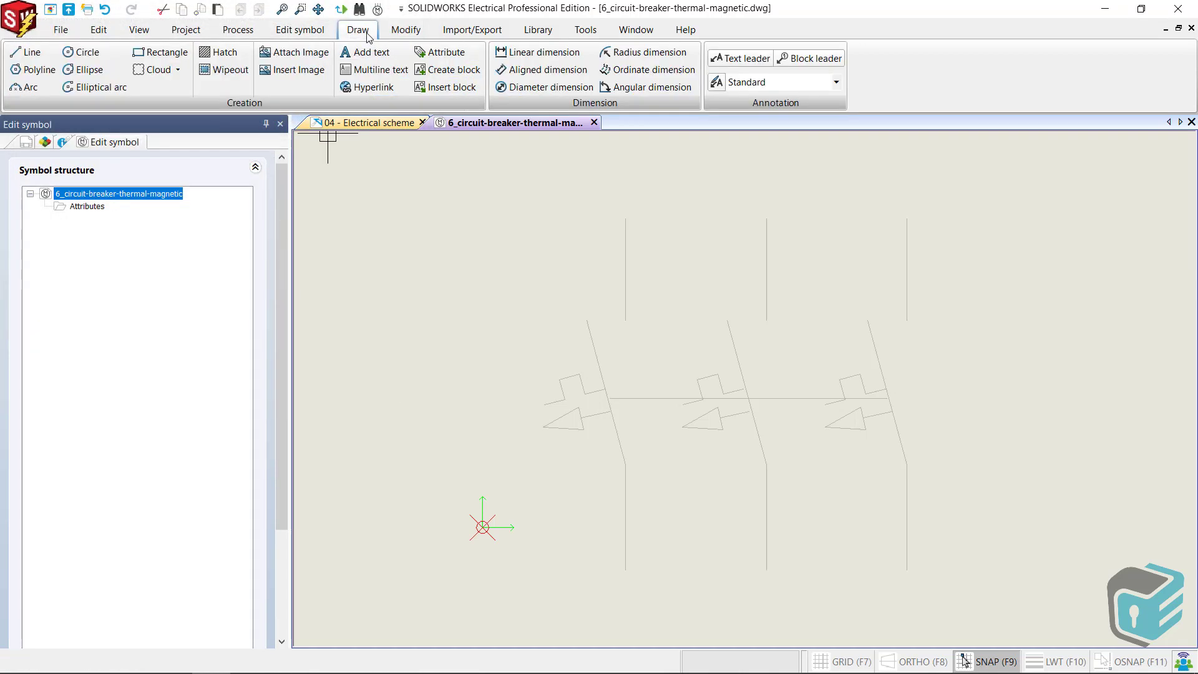
click(26, 52)
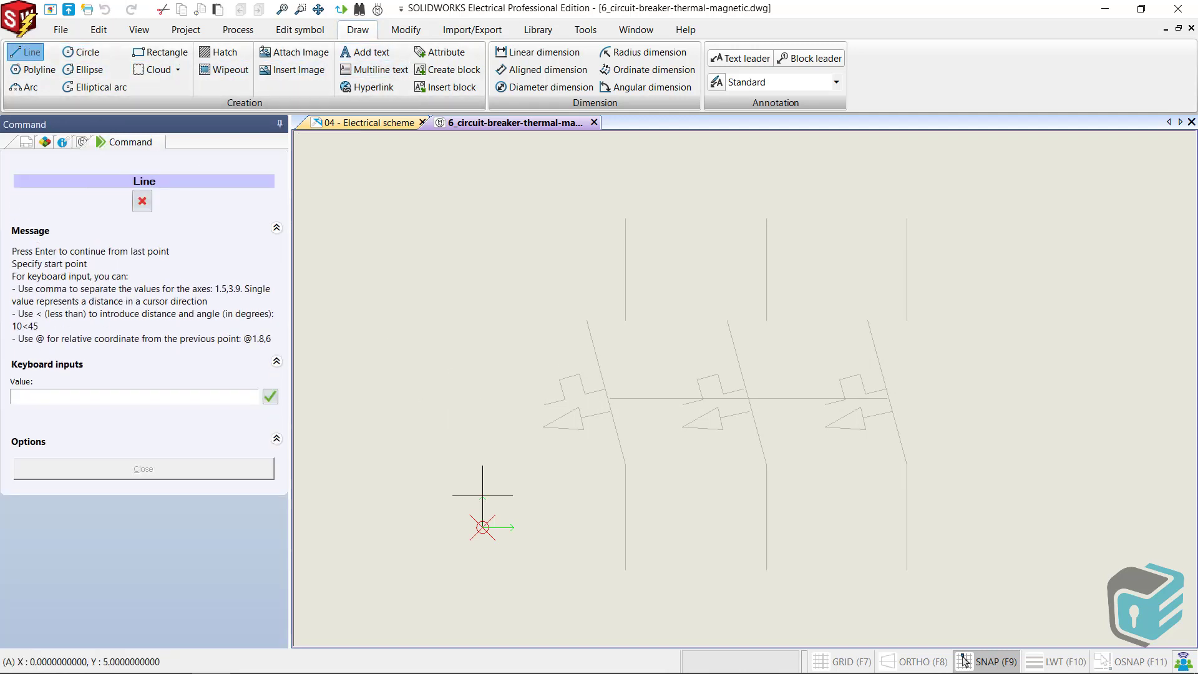
click(482, 527)
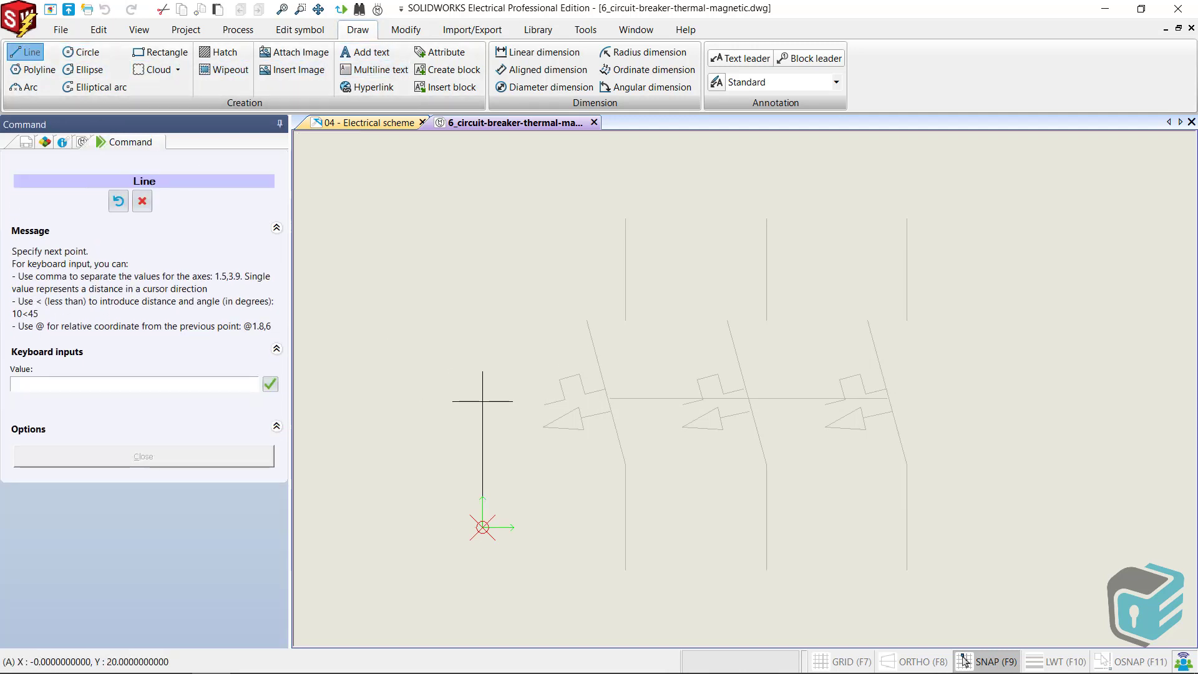
key(Escape)
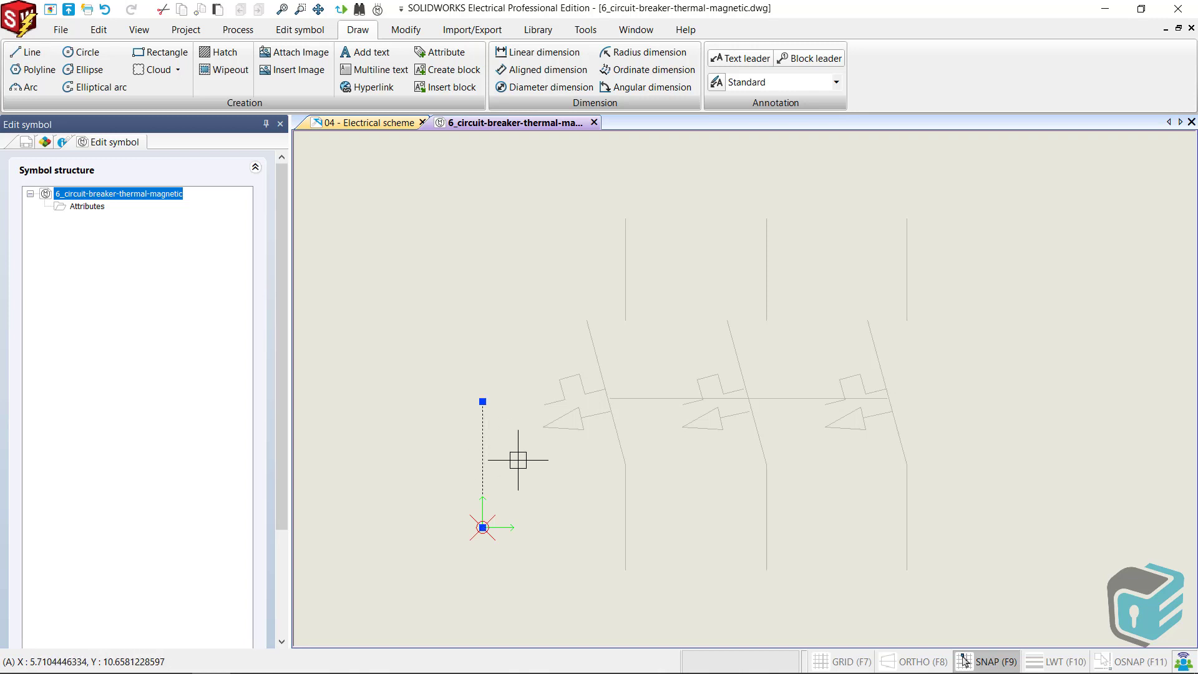
key(ctrl+v)
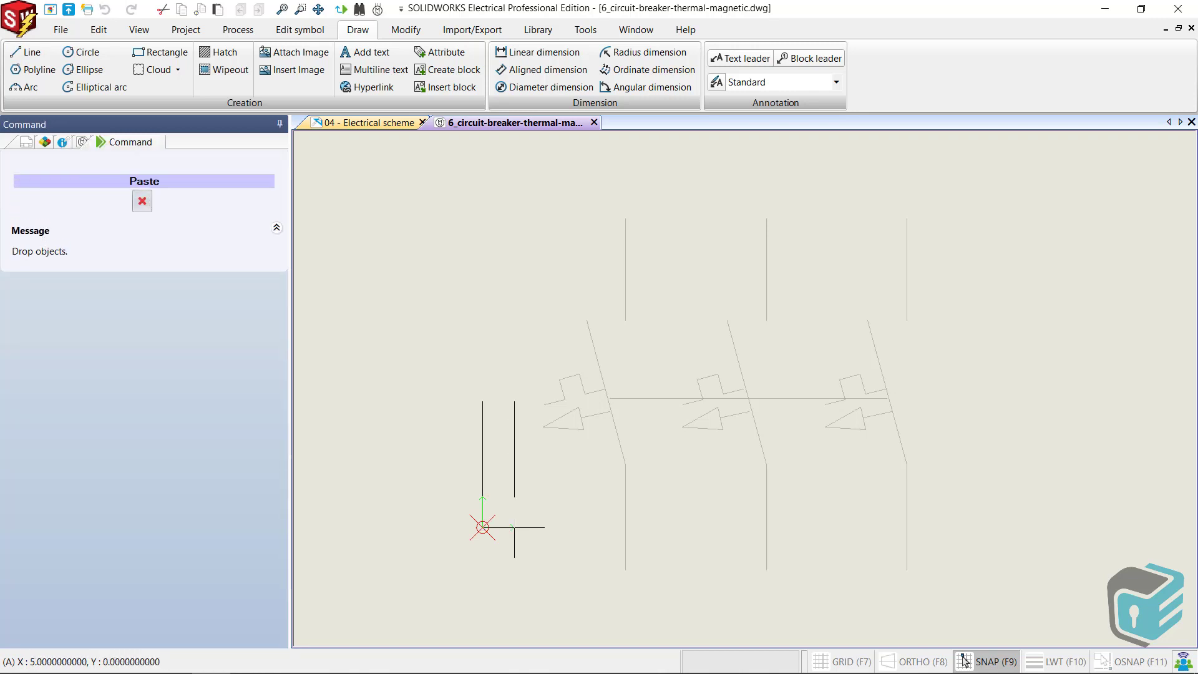
click(514, 527)
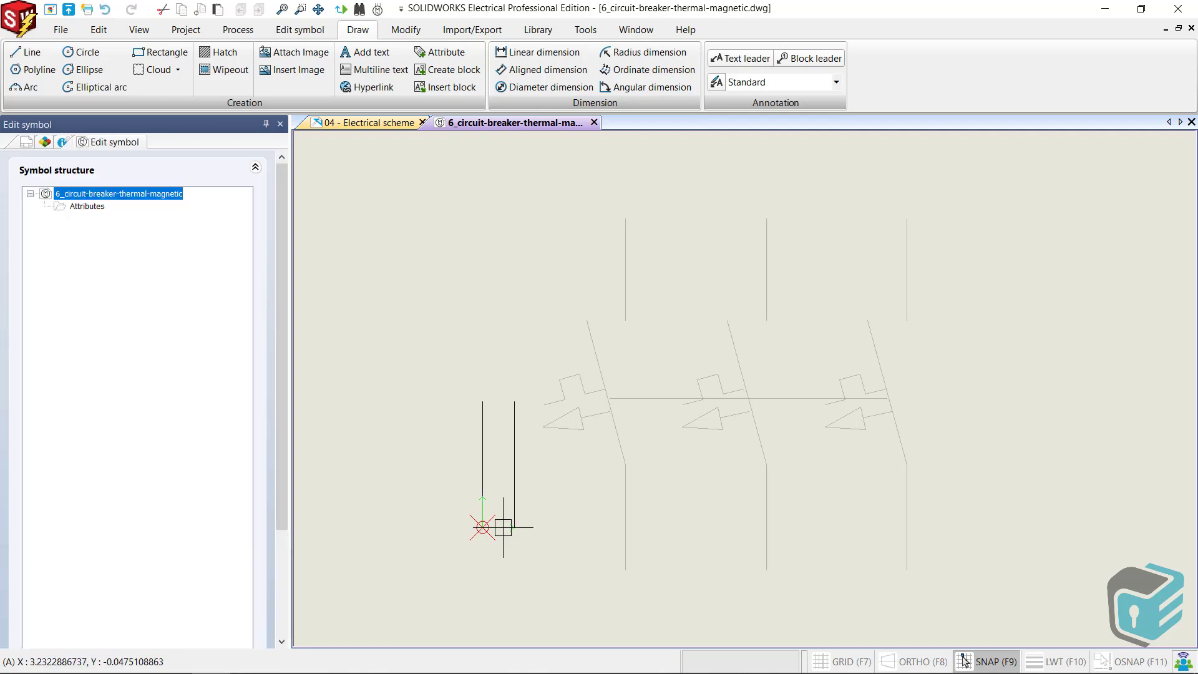
Move the whole three-pole breaker geometry, with snap off, so the first pole's upper end sits at the symbol's origin
scroll(558, 486, down, 2)
middle_drag(557, 486, 547, 462)
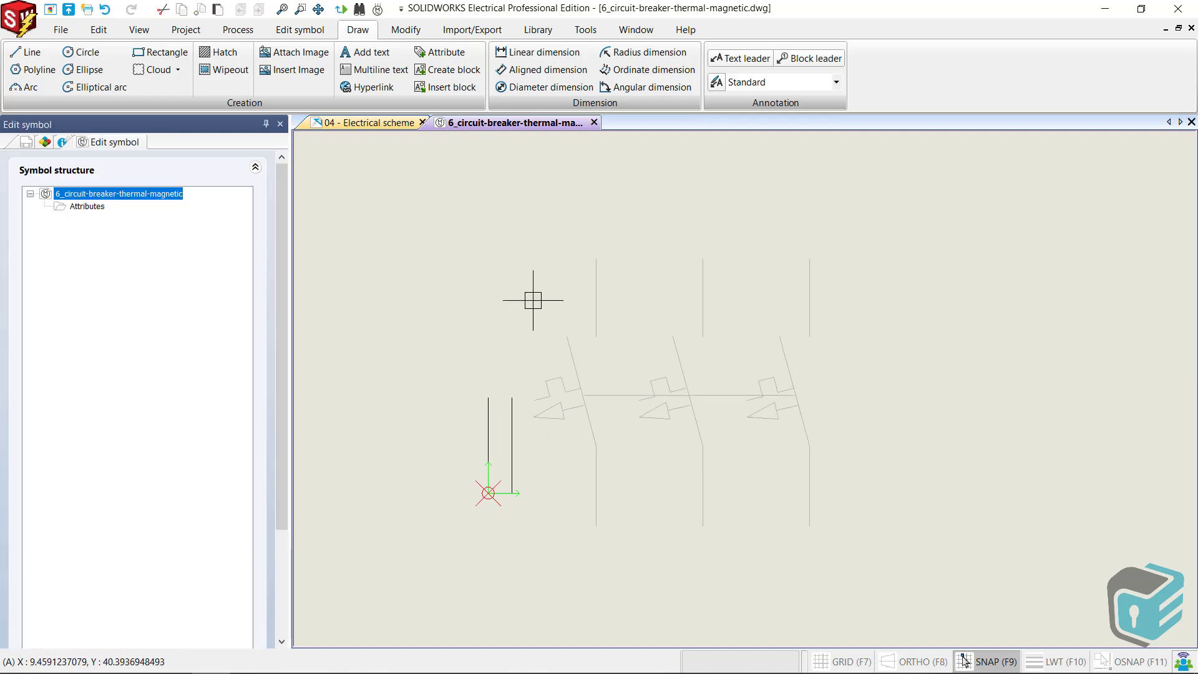
mouse_move(523, 227)
mouse_down()
mouse_move(624, 383)
mouse_move(899, 564)
mouse_up()
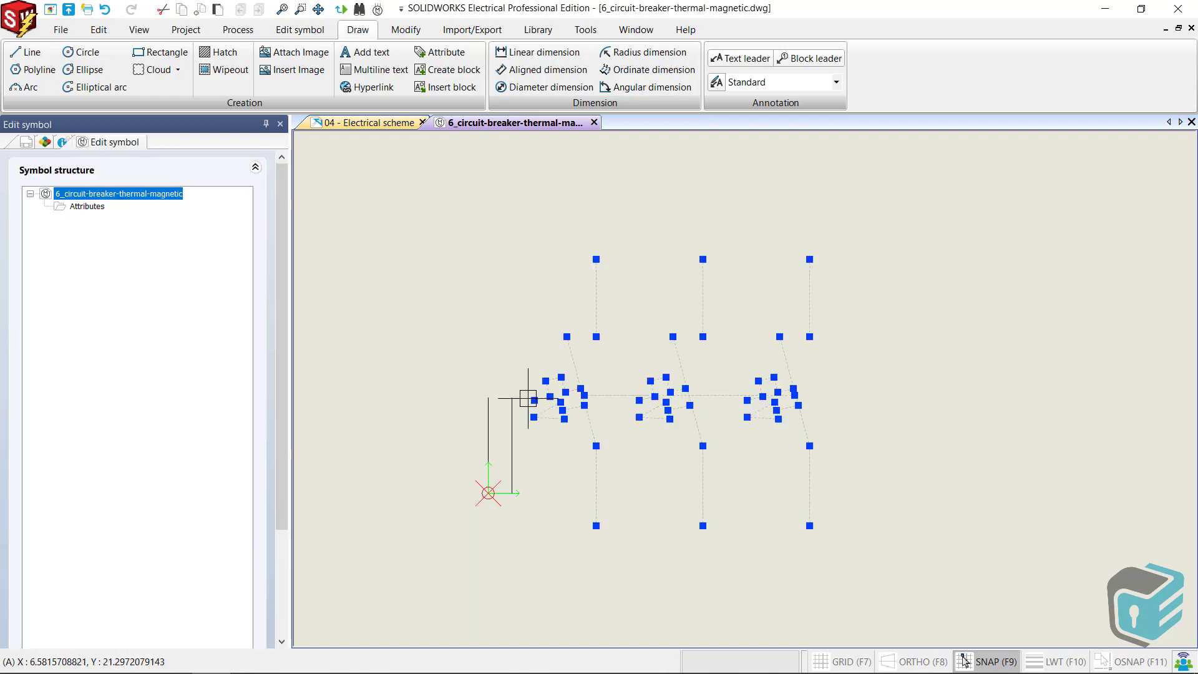
click(404, 33)
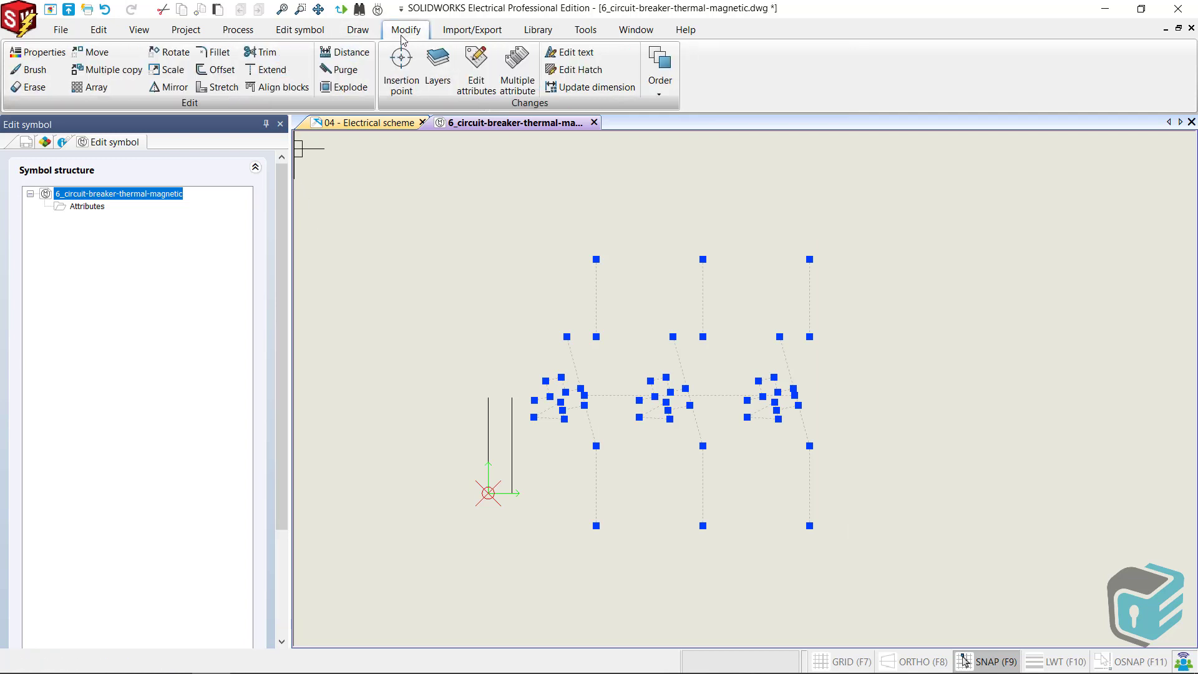
click(90, 52)
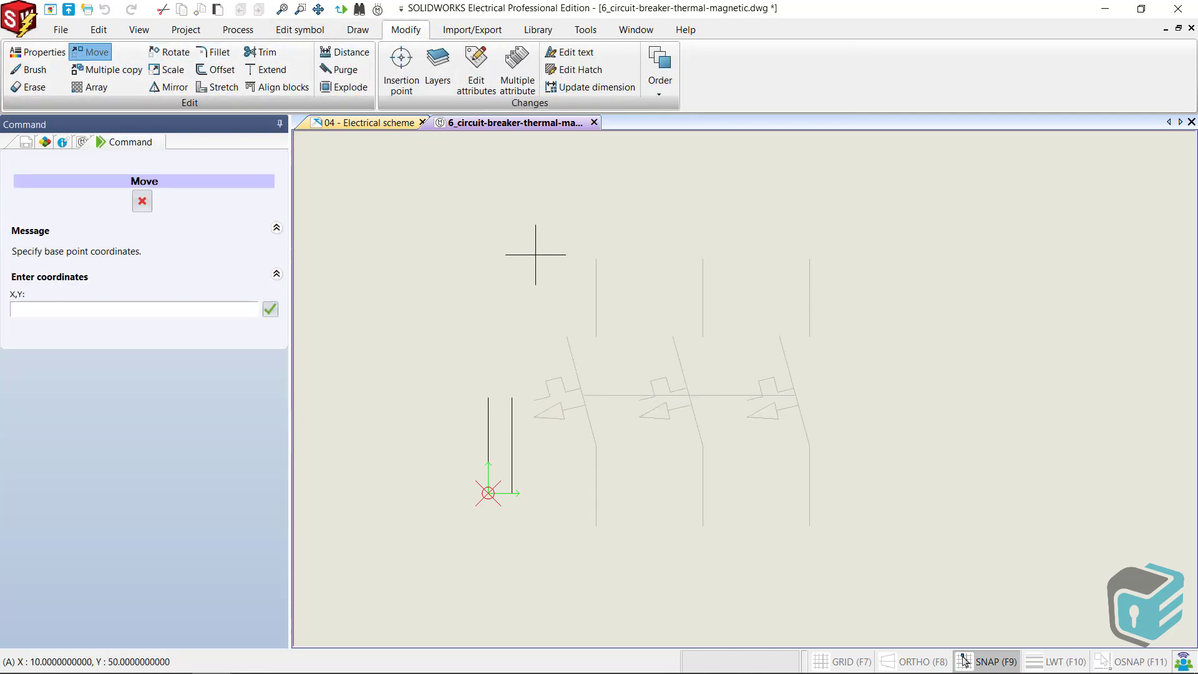
scroll(584, 278, up, 3)
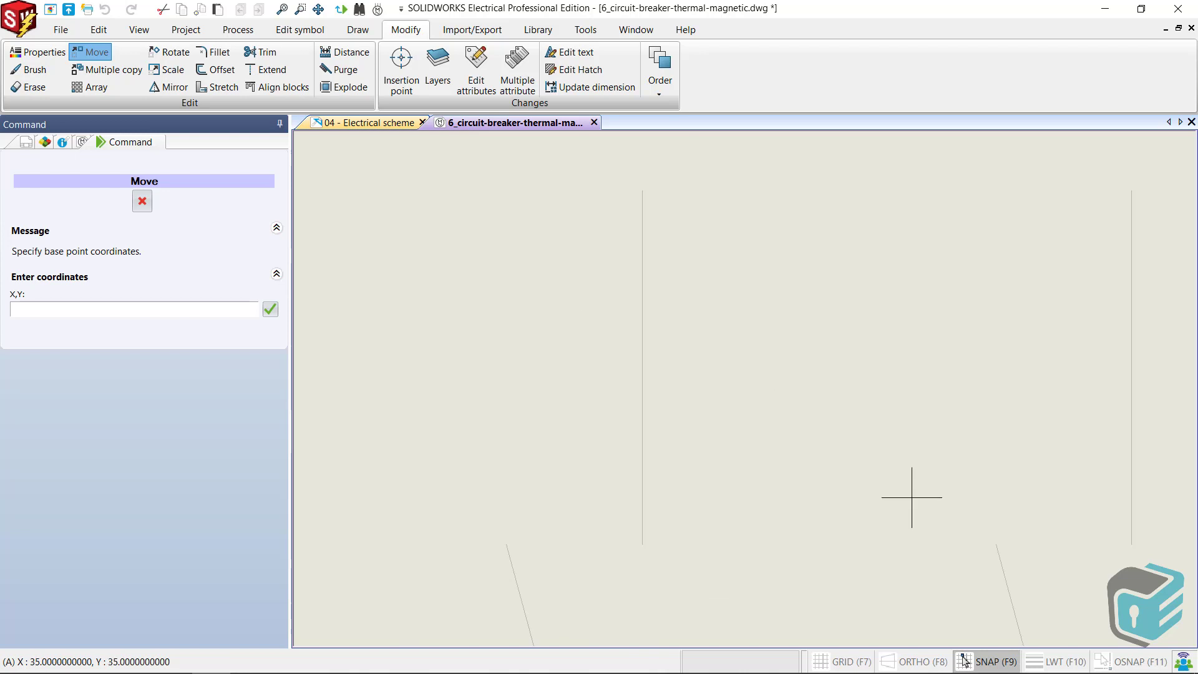
click(981, 661)
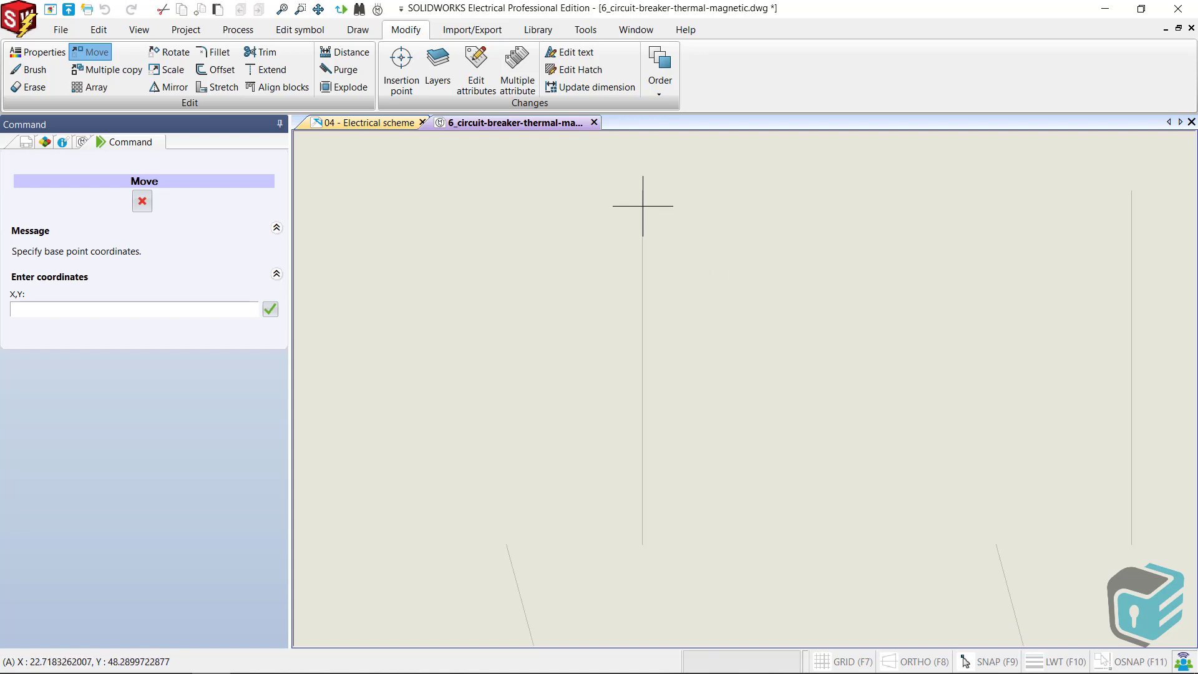
click(643, 206)
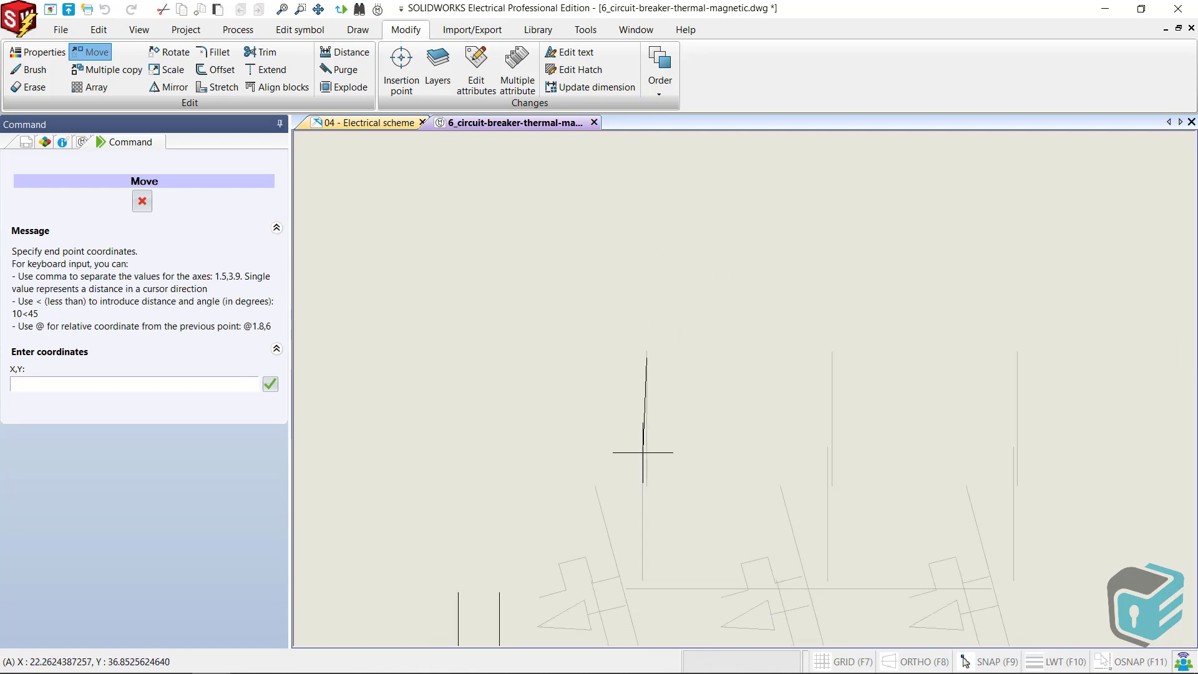
scroll(621, 402, up, 5)
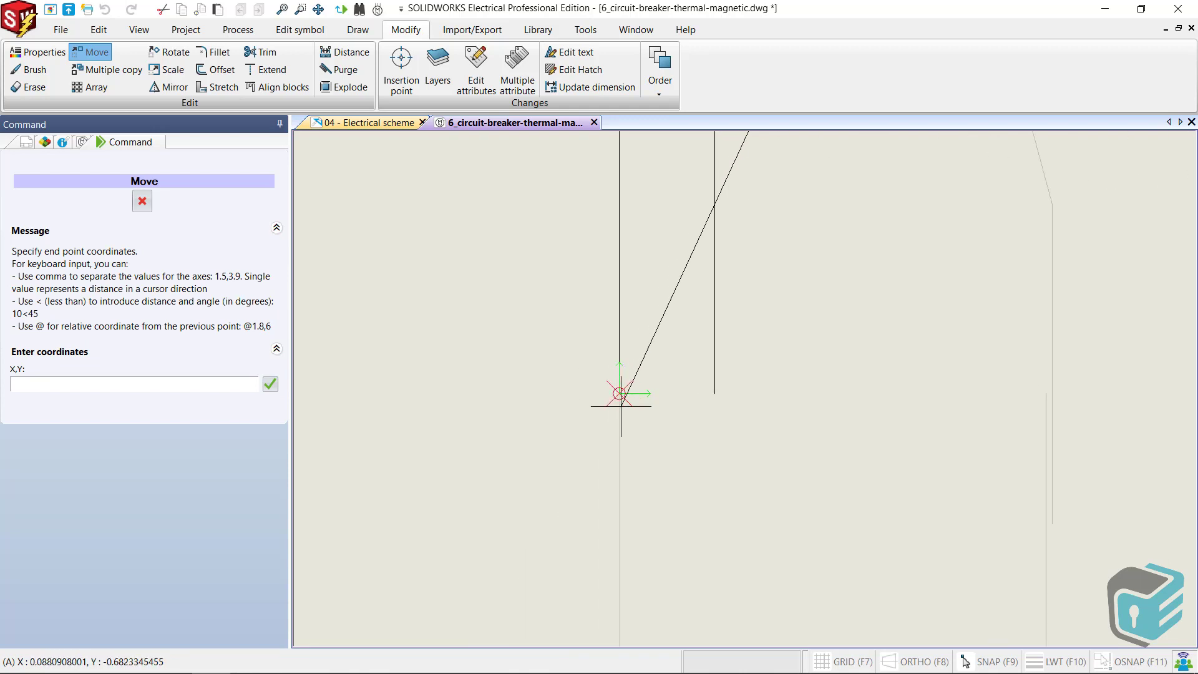
scroll(621, 394, up, 2)
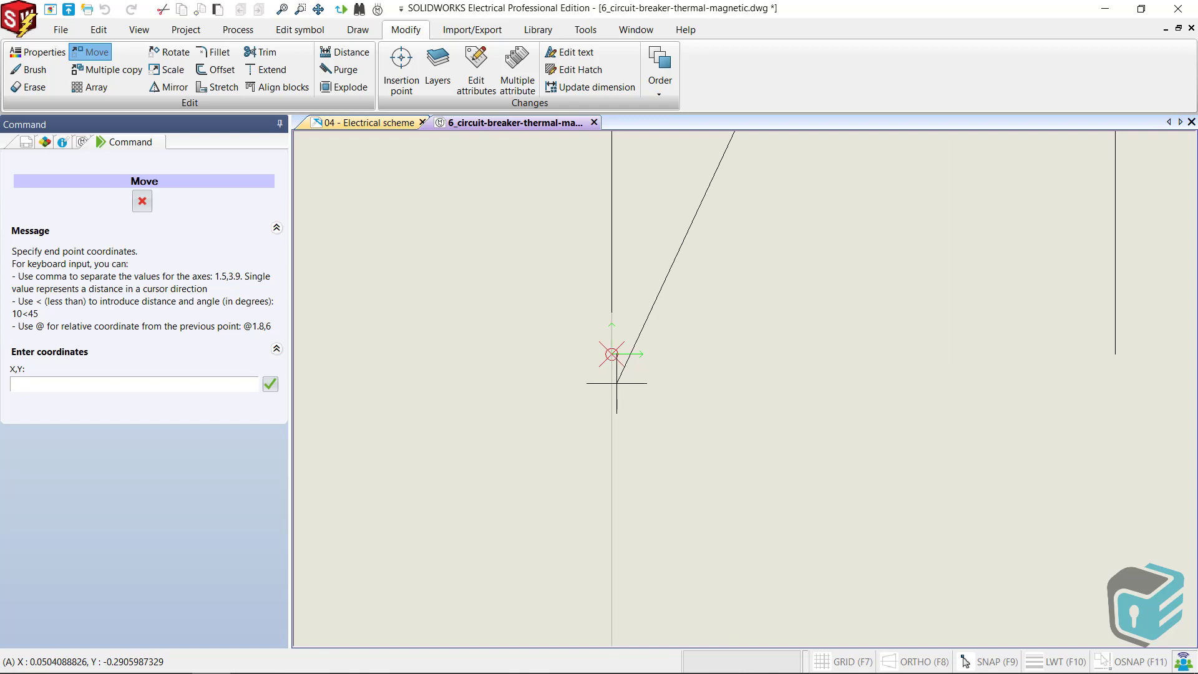
key(Escape)
Scale down the whole breaker geometry from the symbol's origin until its pole spacing matches the two reference lines 5 mm apart
scroll(685, 422, down, 6)
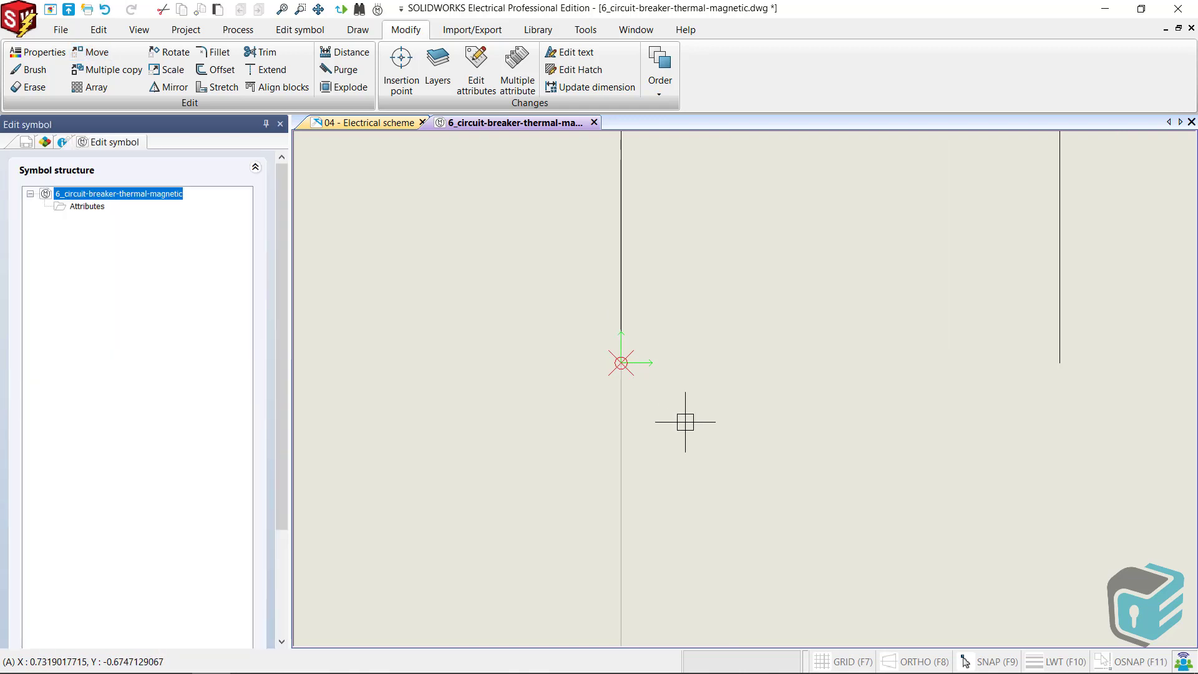
mouse_move(713, 456)
middle_down()
mouse_move(666, 330)
mouse_move(627, 324)
mouse_move(618, 292)
middle_up()
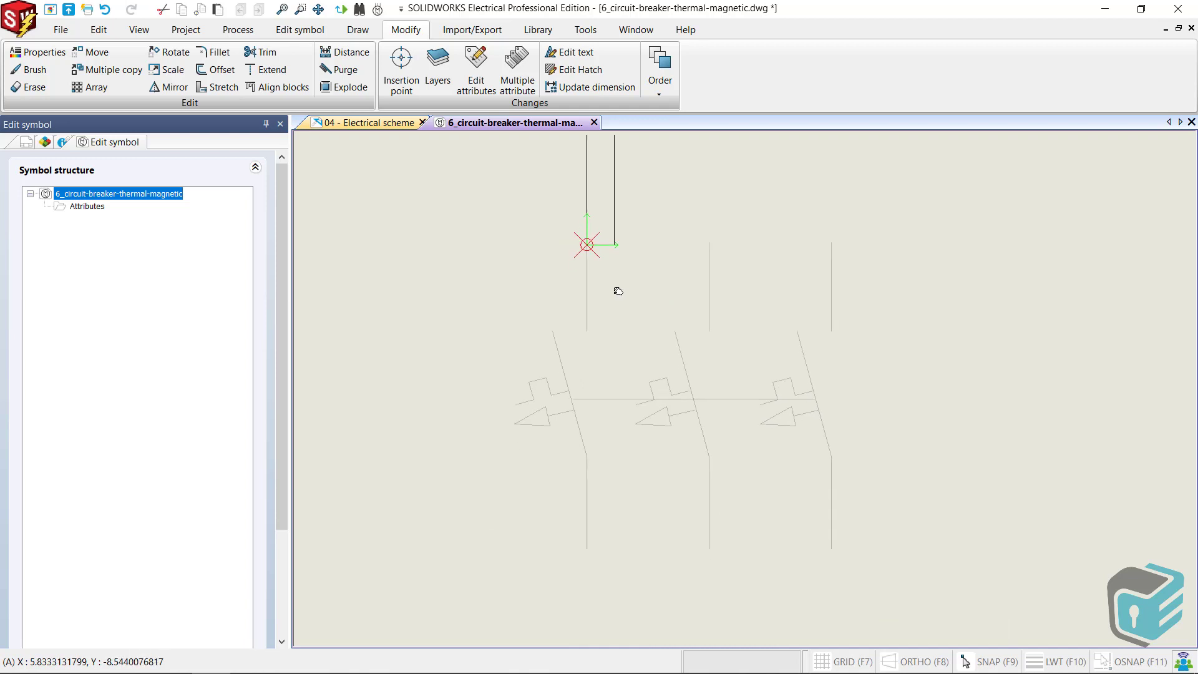
click(477, 295)
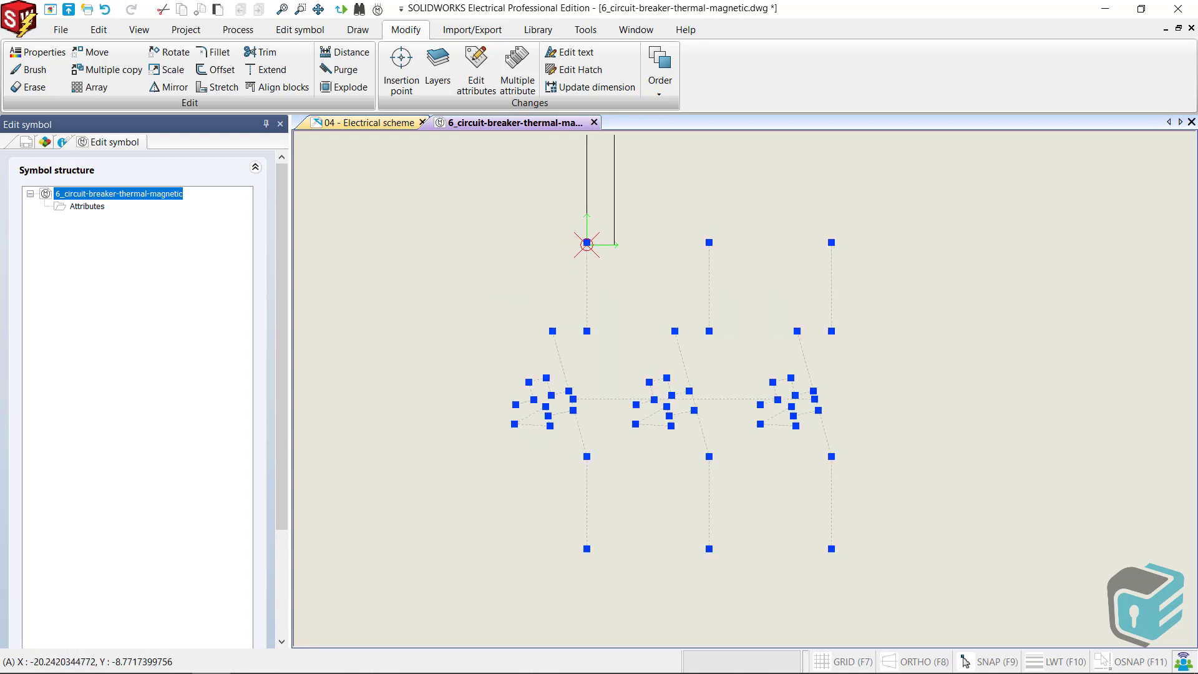
click(167, 70)
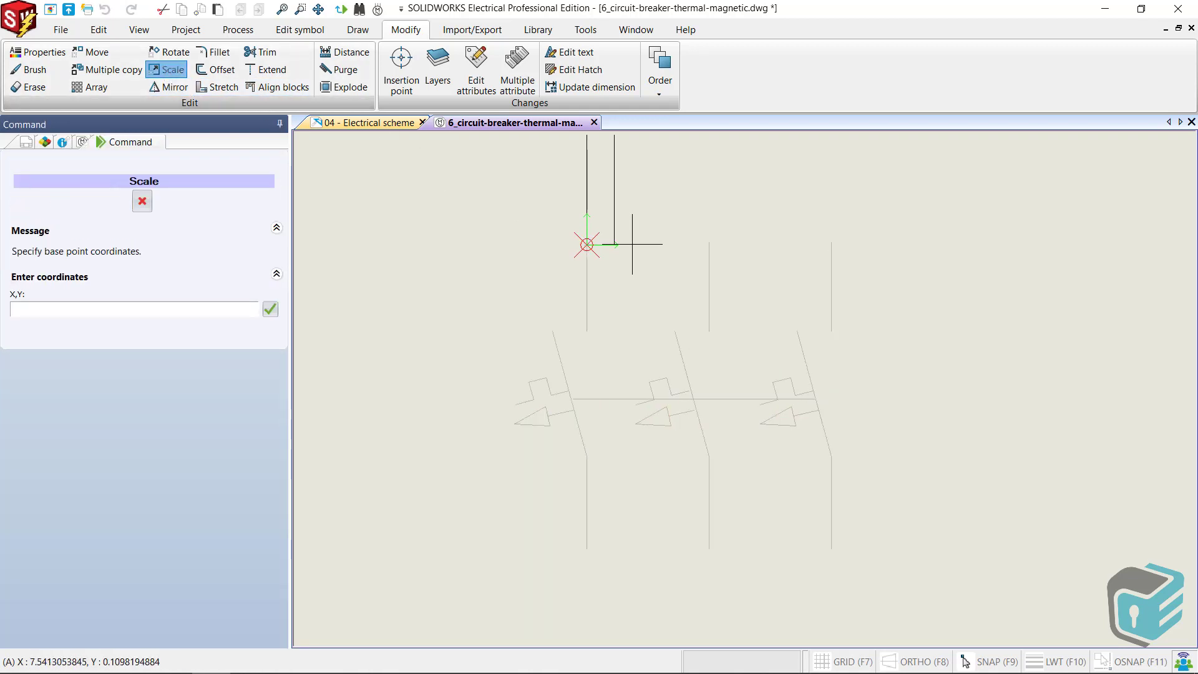
scroll(610, 253, up, 2)
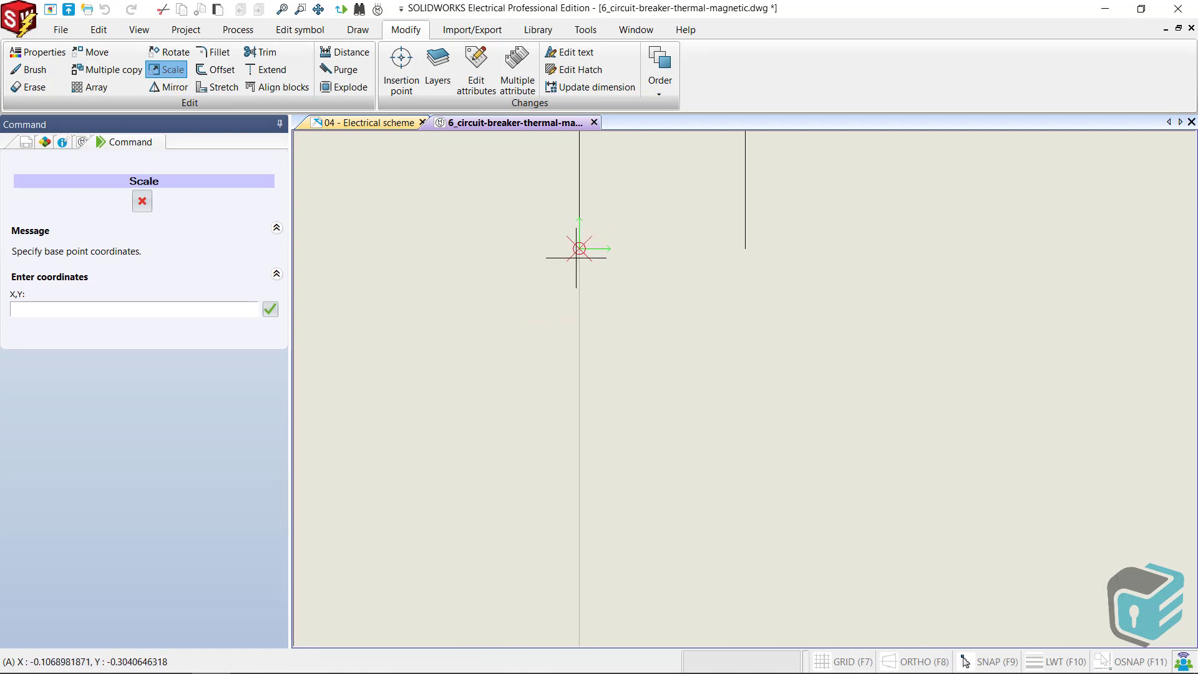
click(580, 249)
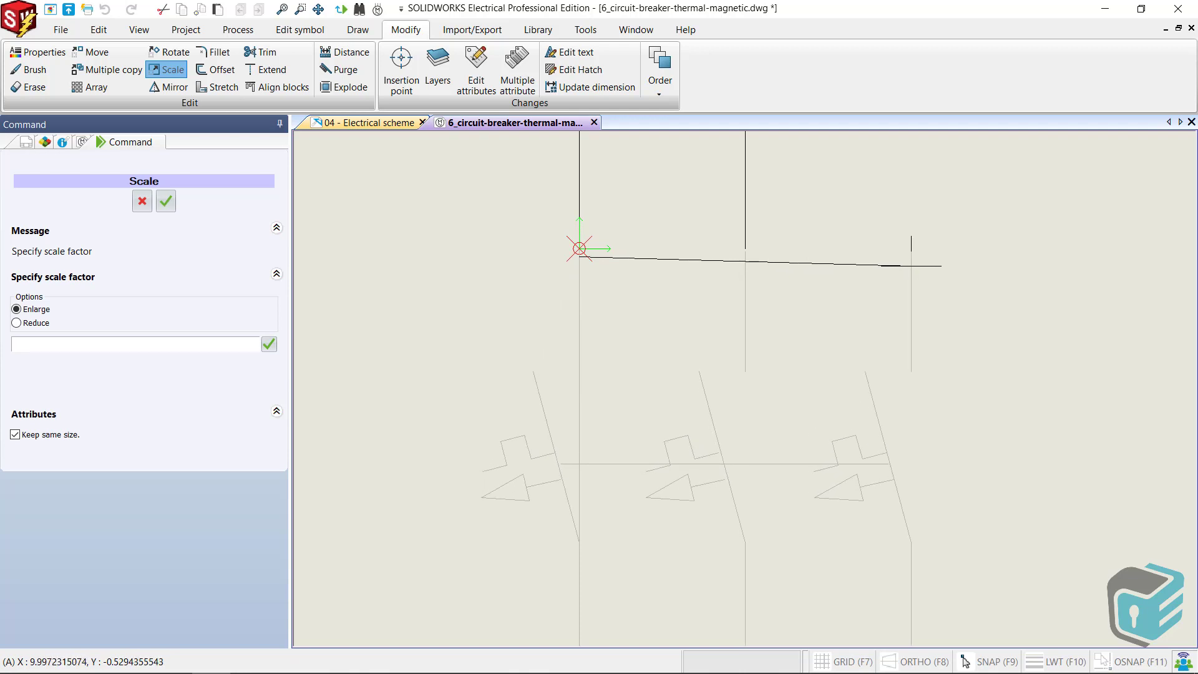
click(912, 266)
scroll(783, 364, down, 2)
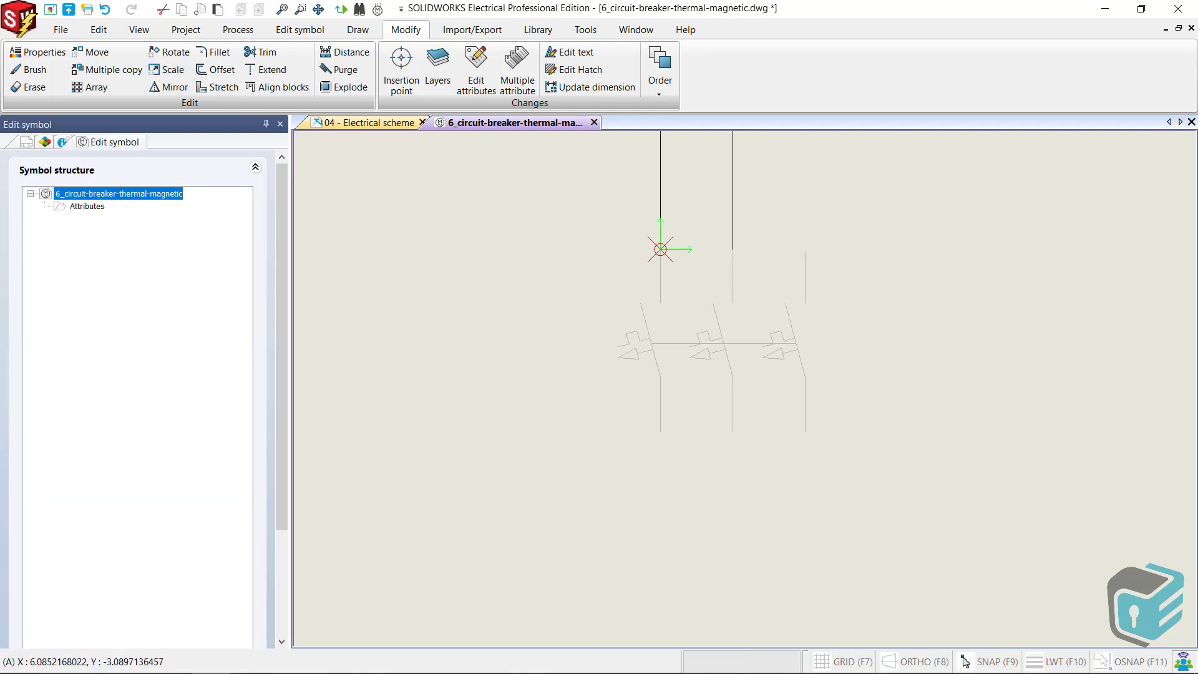
Set the colour of all the breaker's lines to 250
click(803, 273)
click(557, 437)
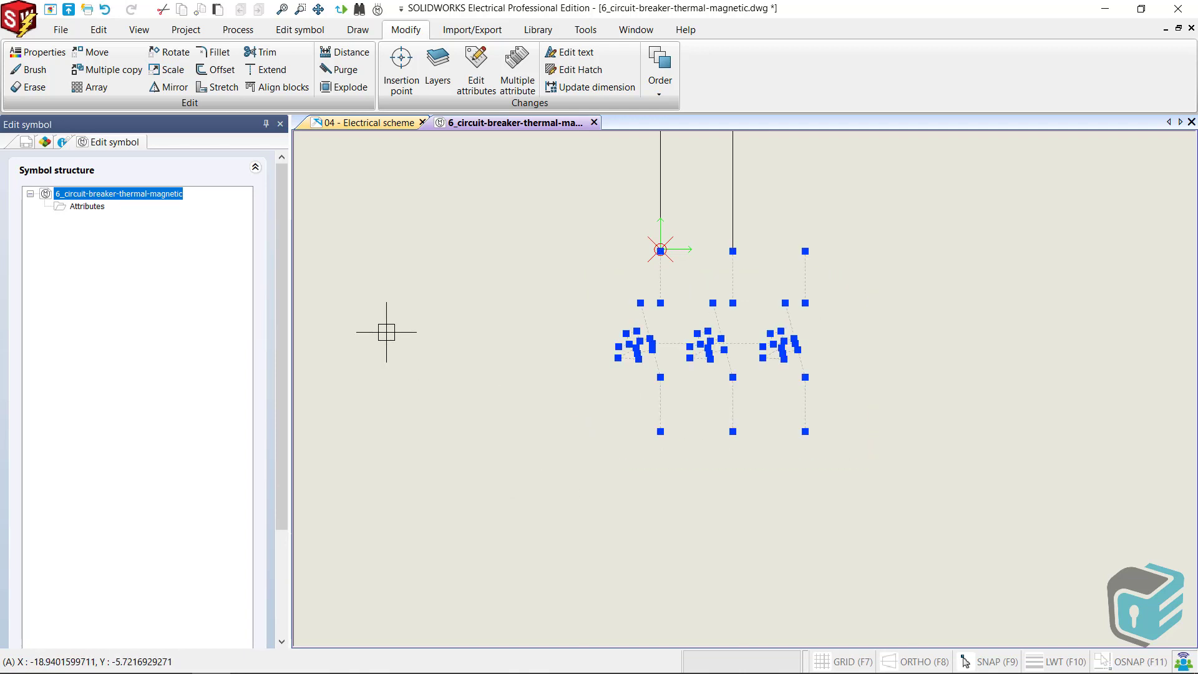
click(64, 142)
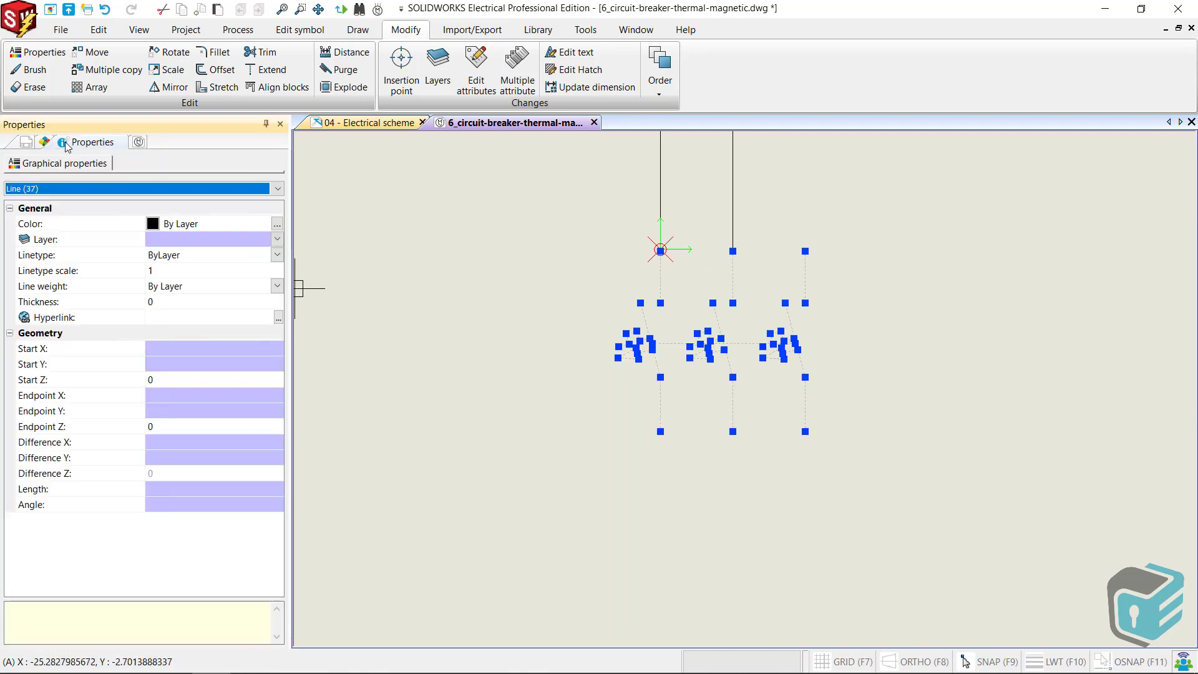
click(277, 224)
click(619, 219)
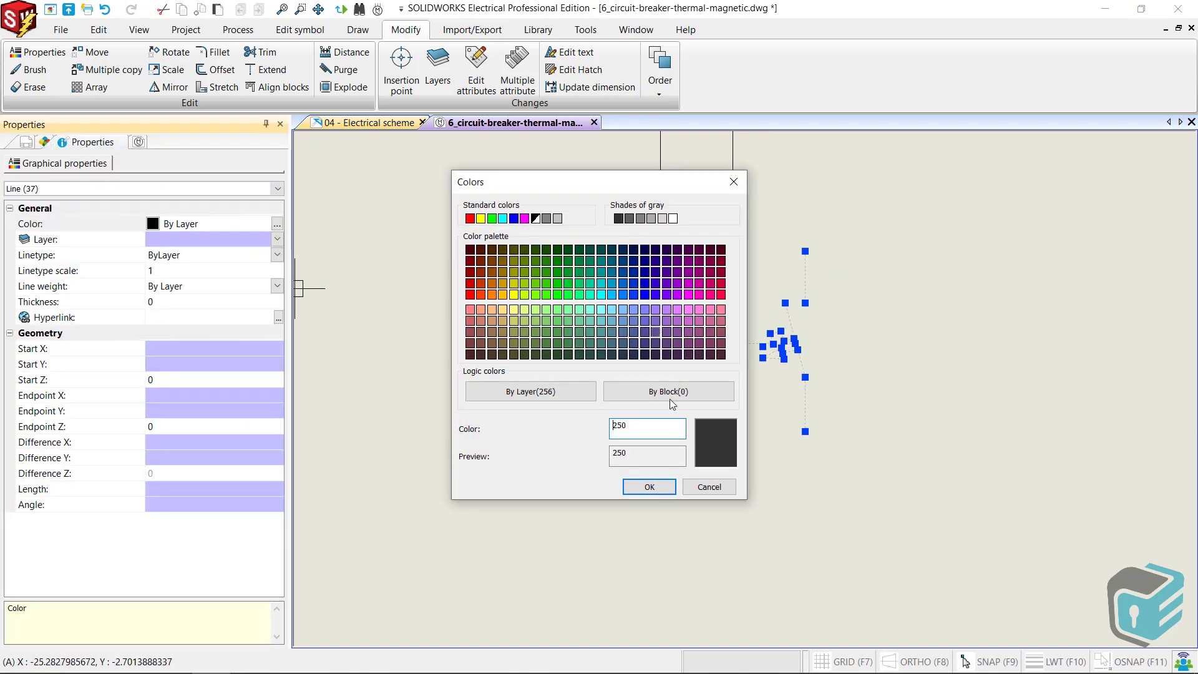
click(649, 487)
key(Escape)
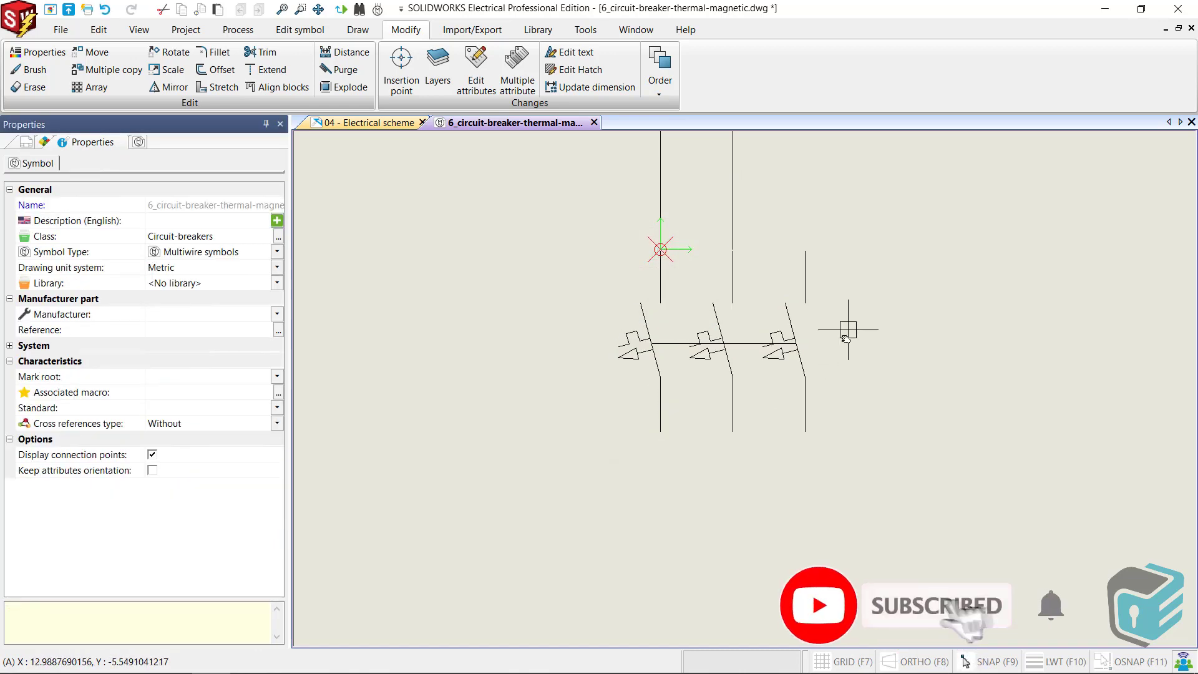
Delete the two vertical 20 mm reference lines above the breaker
middle_drag(848, 332, 814, 534)
click(765, 233)
click(596, 331)
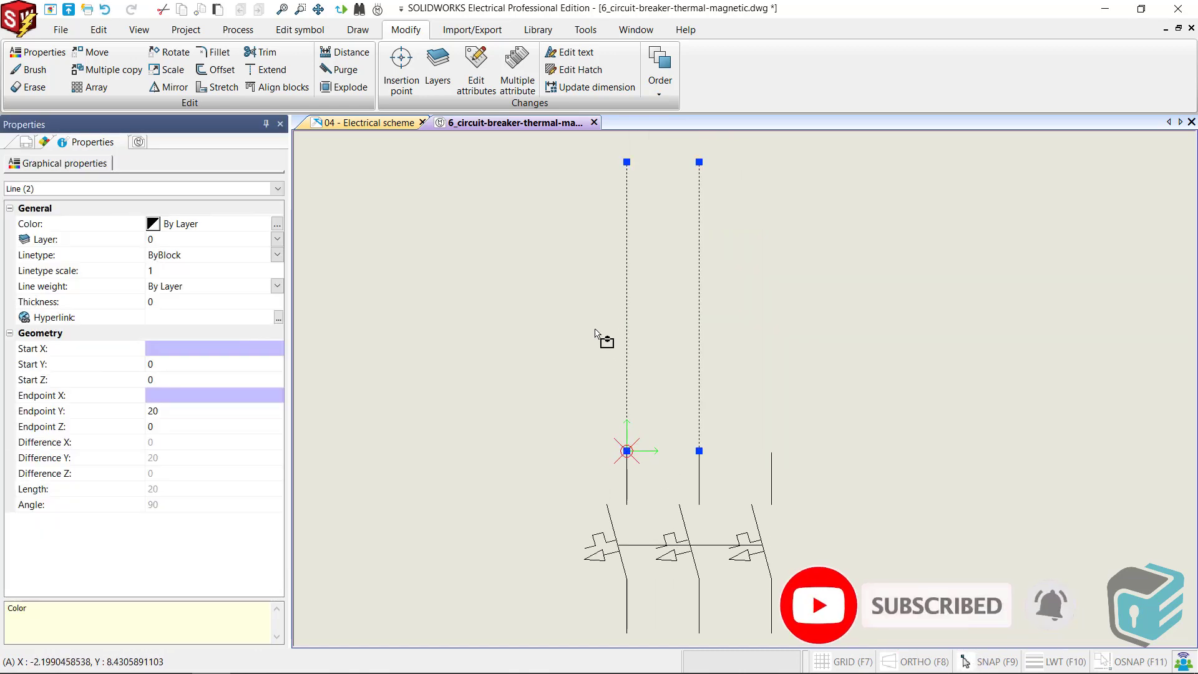
key(Delete)
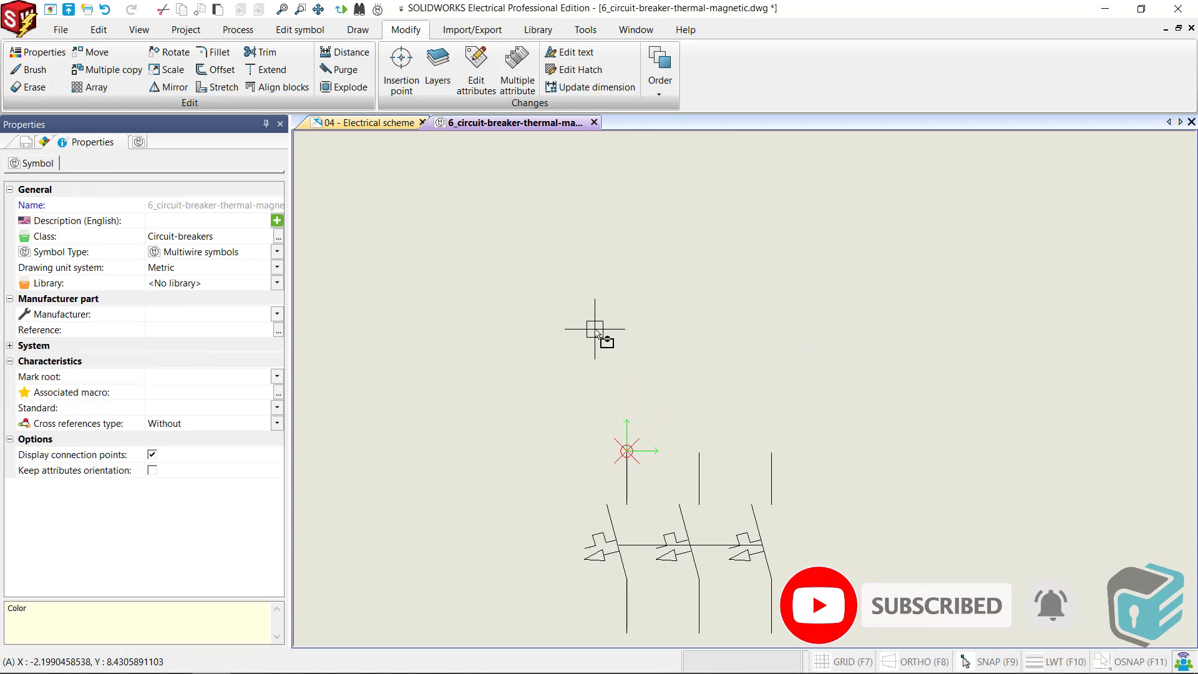
Add 3 new circuits of type Circuit-breaker, Switch with Disconnectable information transmission to the symbol
scroll(658, 392, down, 1)
middle_drag(658, 392, 667, 273)
scroll(671, 391, up, 2)
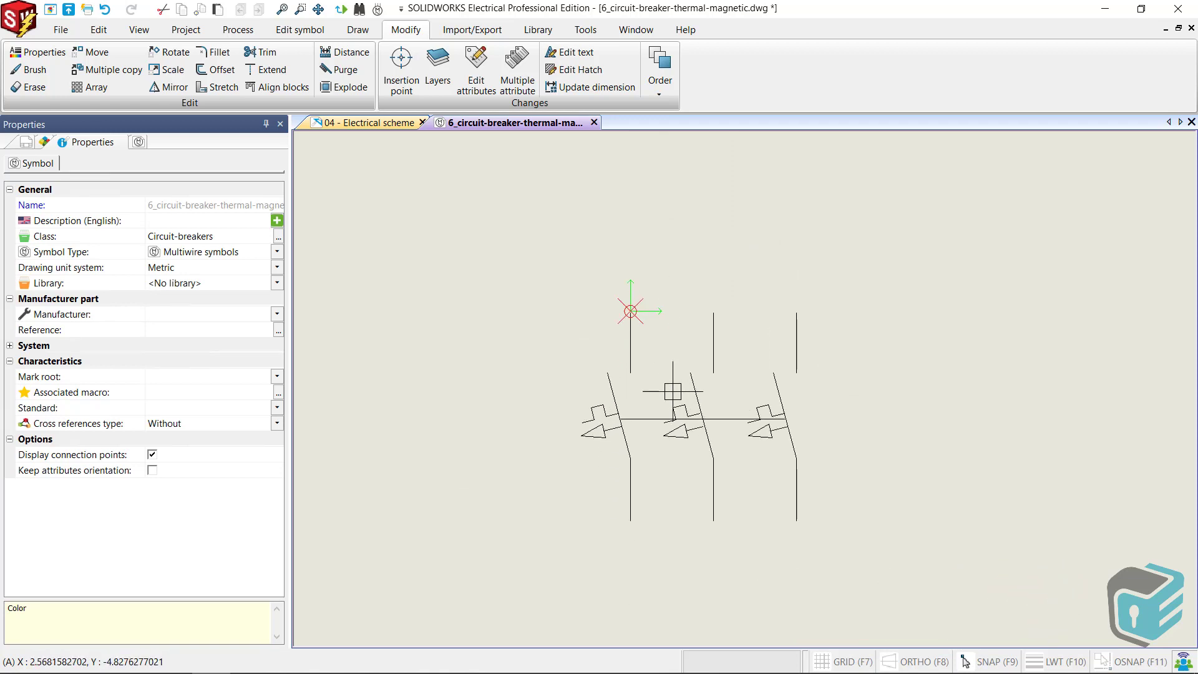
scroll(672, 391, up, 1)
middle_drag(673, 391, 677, 364)
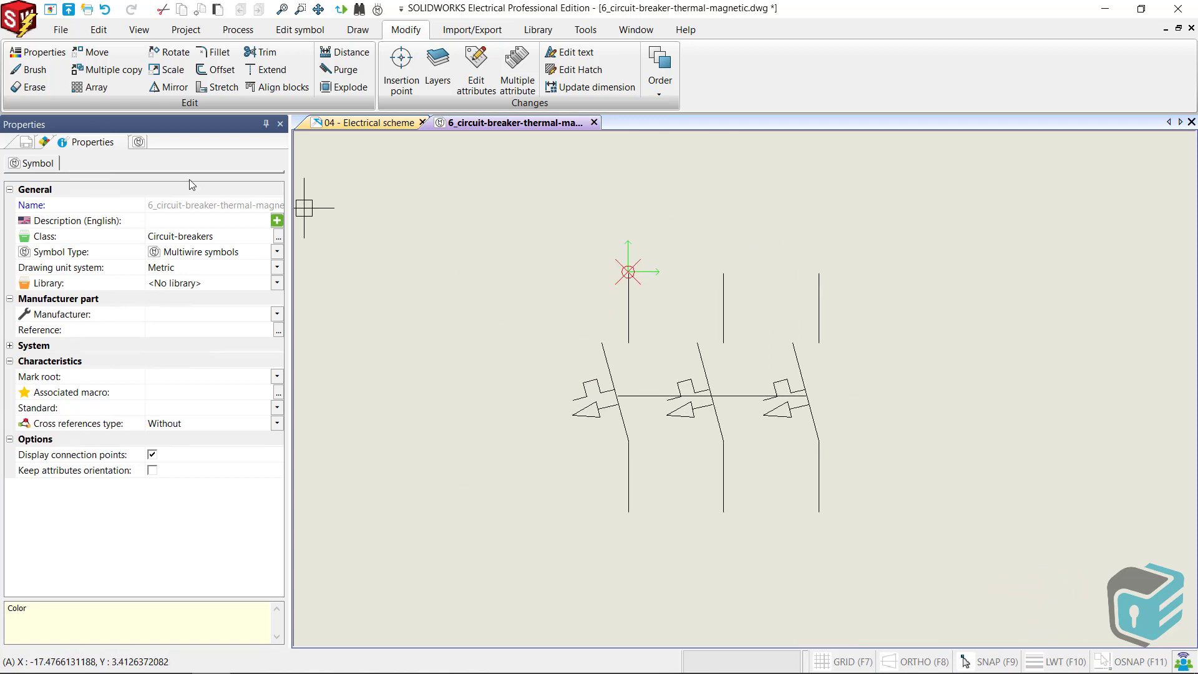
click(141, 145)
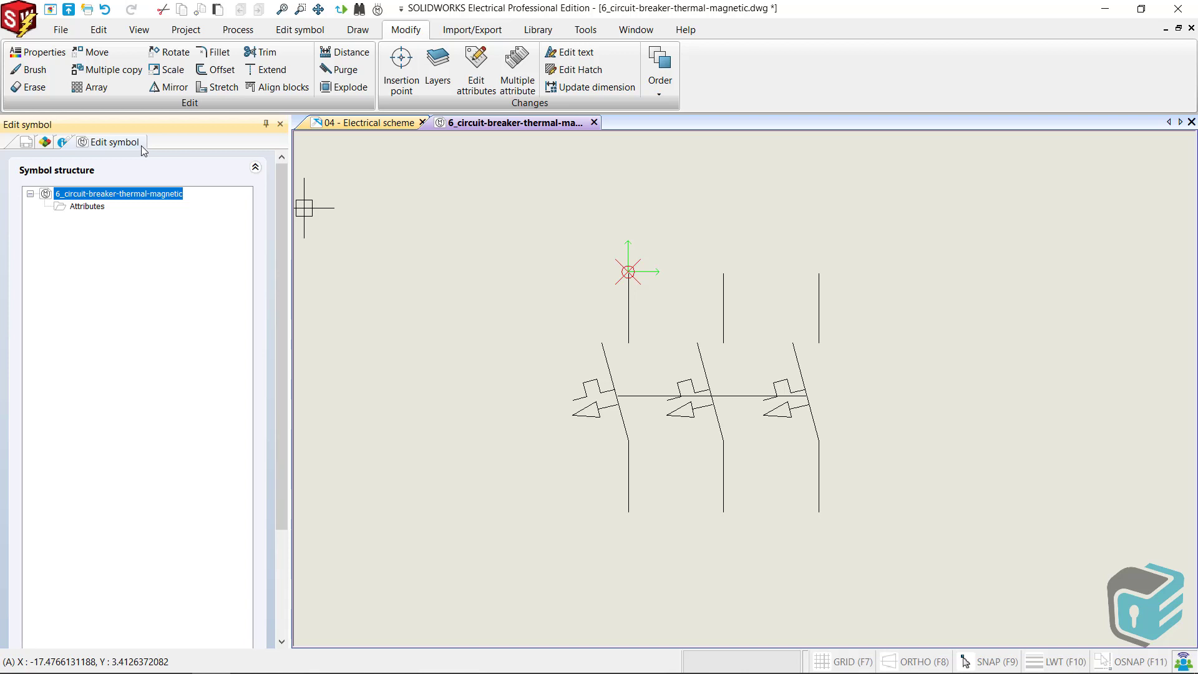
click(299, 30)
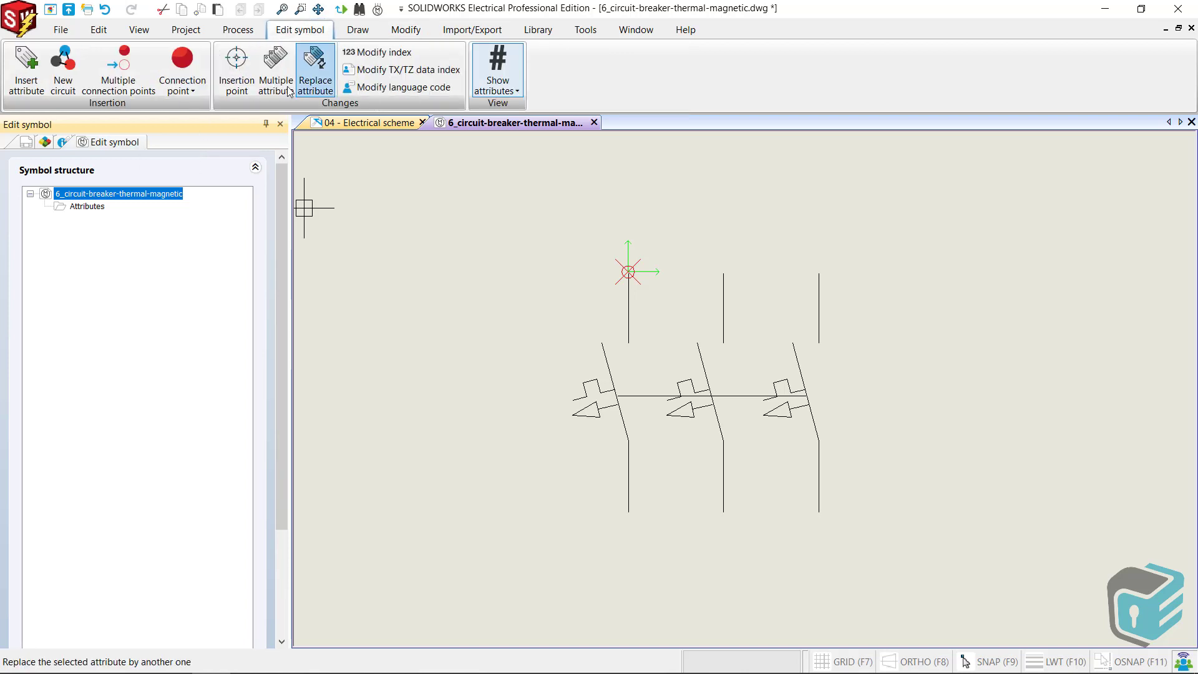
click(63, 70)
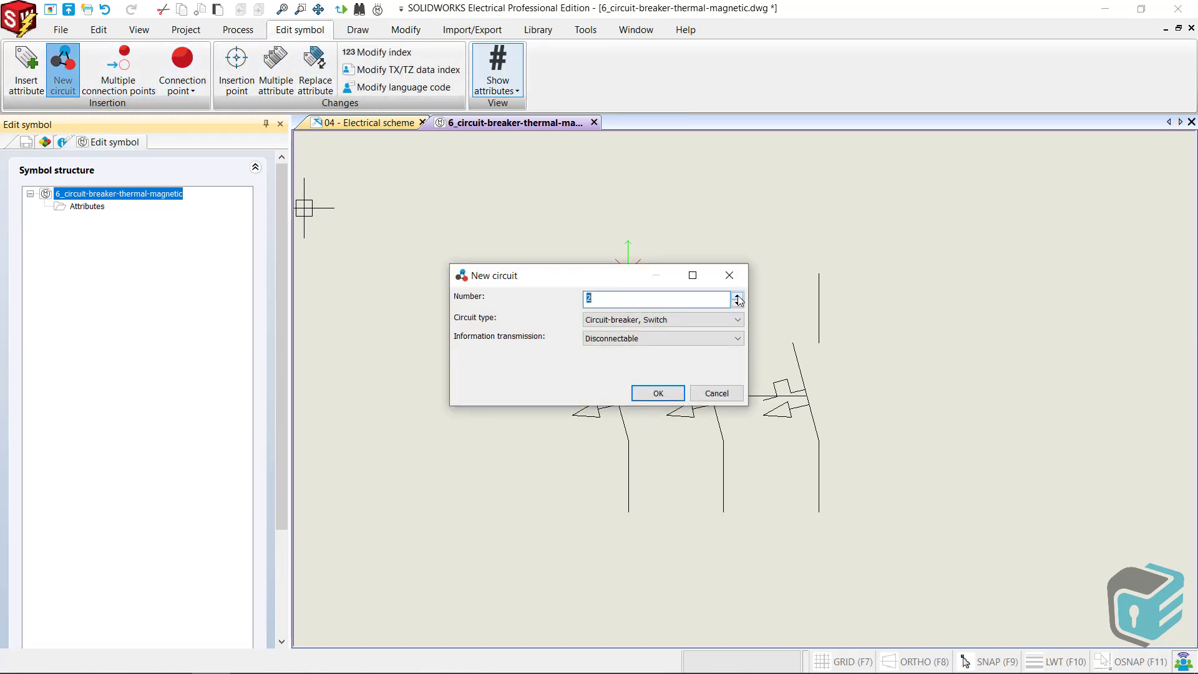
click(732, 319)
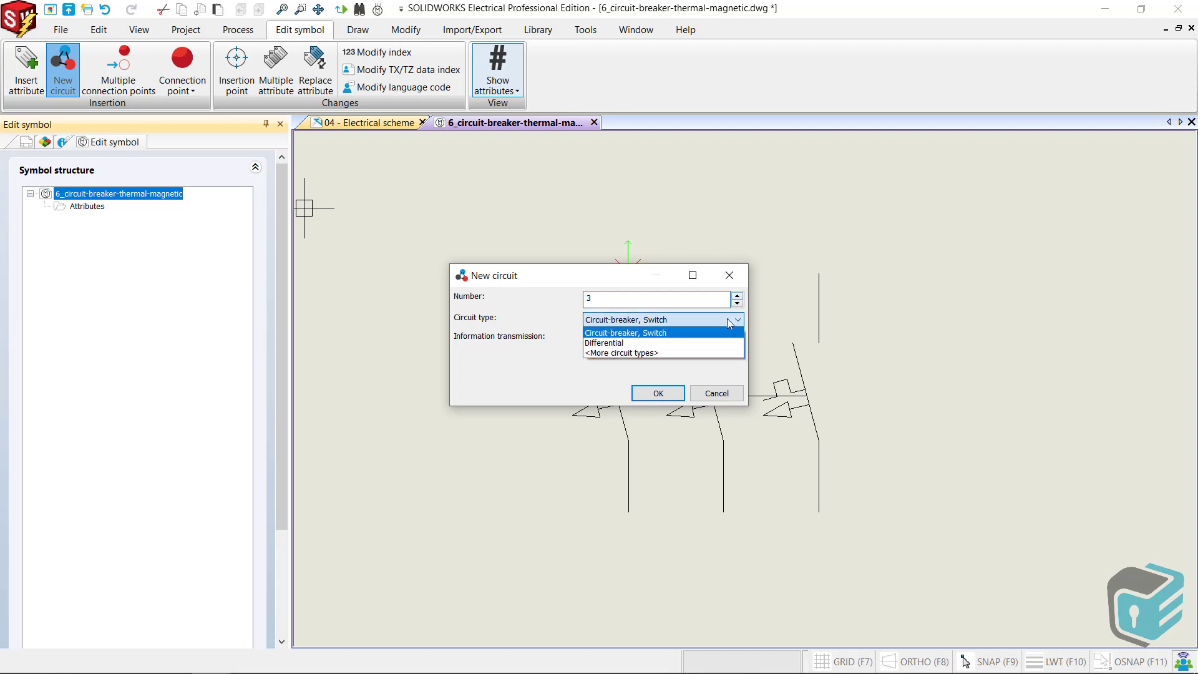
click(621, 354)
click(662, 319)
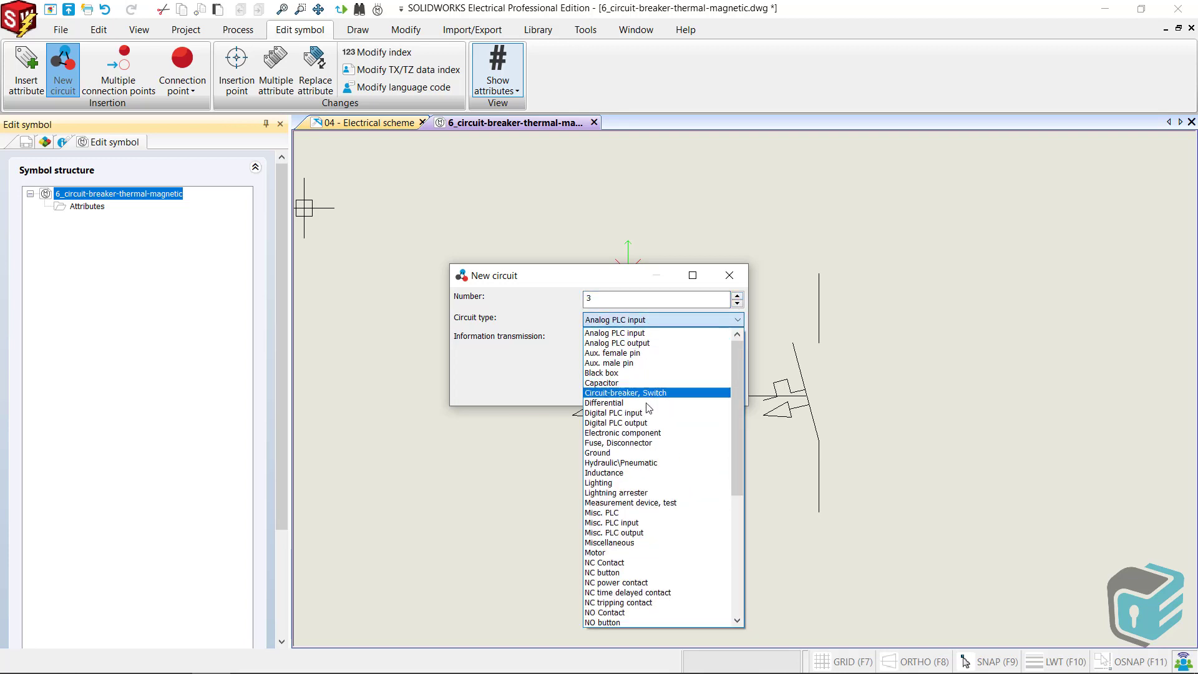
scroll(651, 412, down, 6)
scroll(651, 437, down, 1)
scroll(652, 512, up, 8)
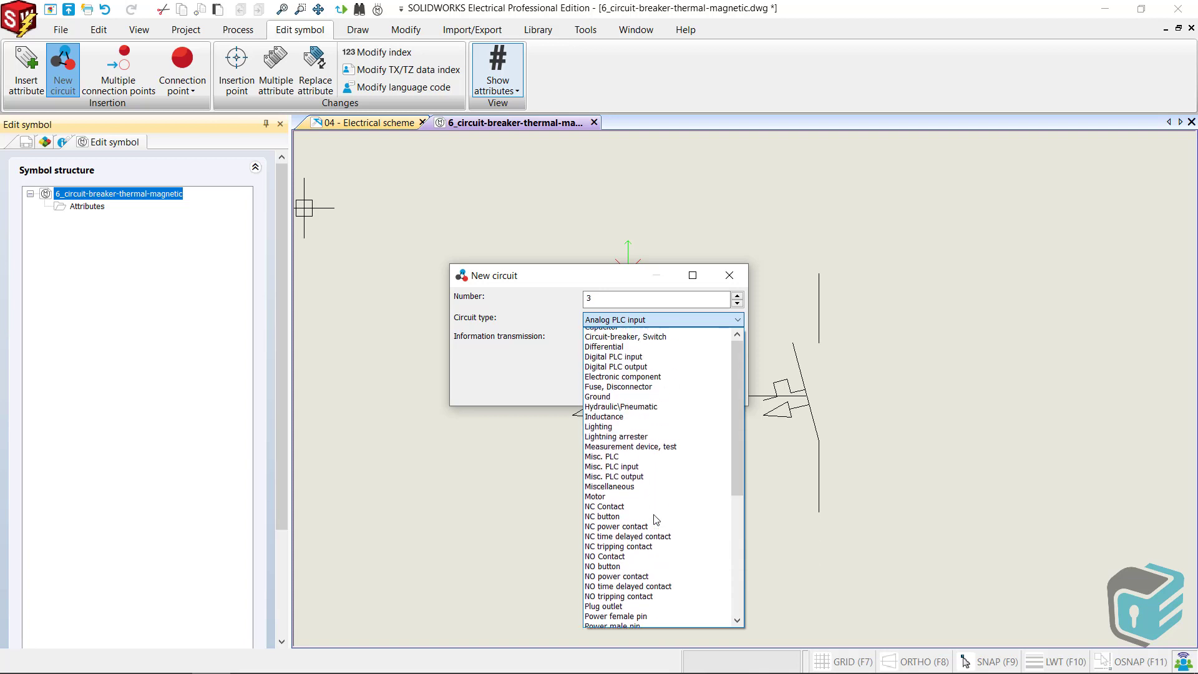
click(618, 393)
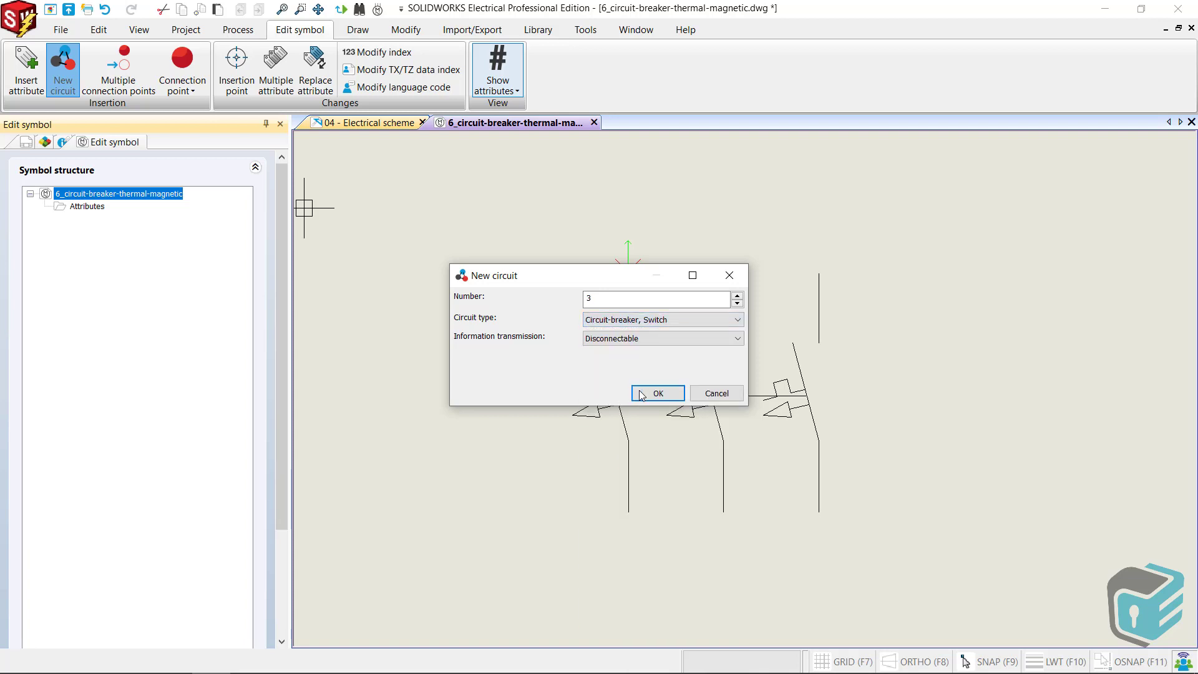
click(659, 395)
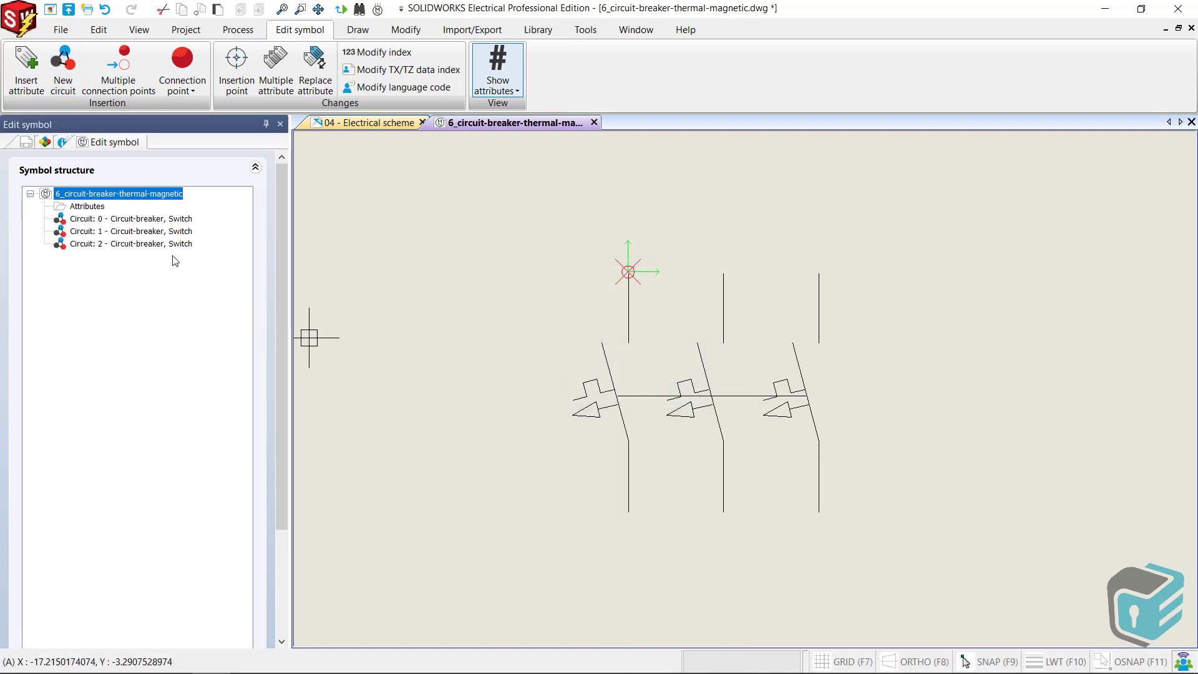
Add an undefined connection point to circuit 0 at the symbol's origin, on the upper end of the first pole, with snap enabled
right_click(137, 222)
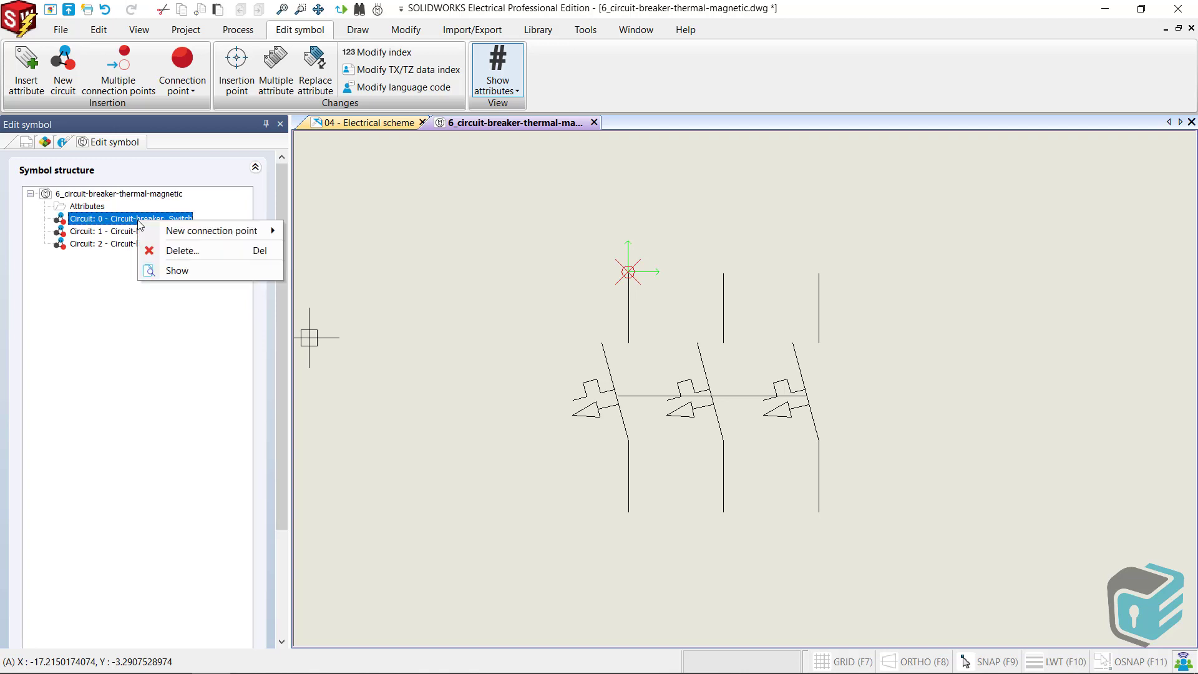
mouse_move(200, 228)
click(329, 235)
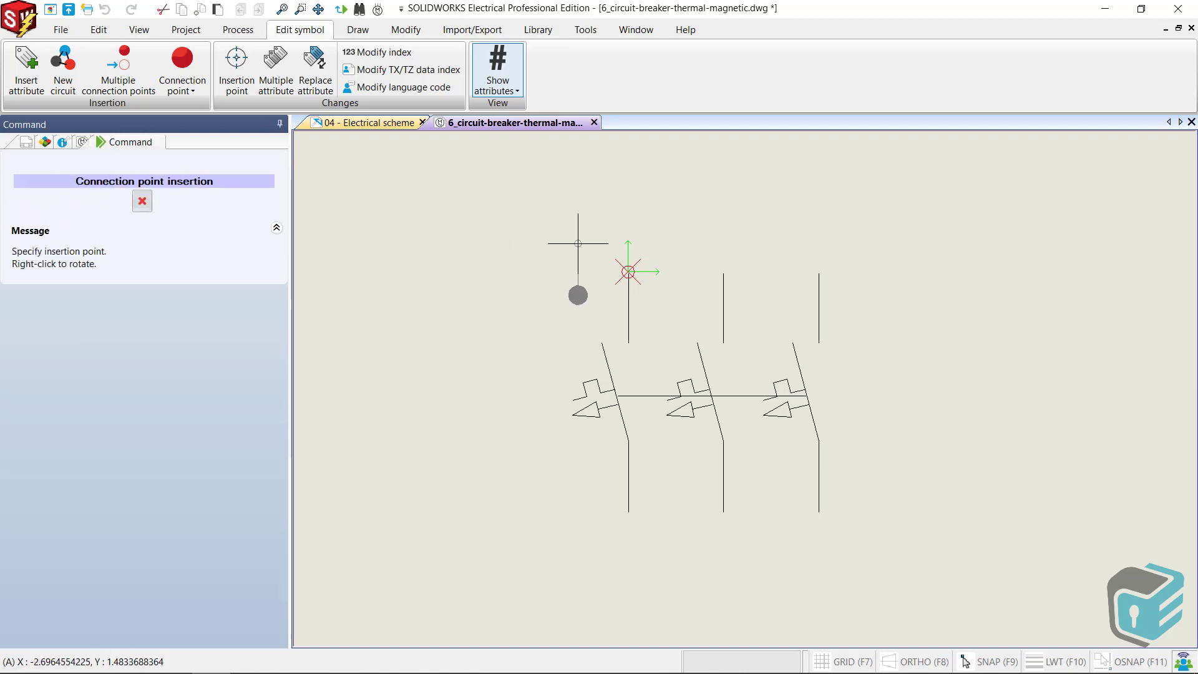
click(986, 662)
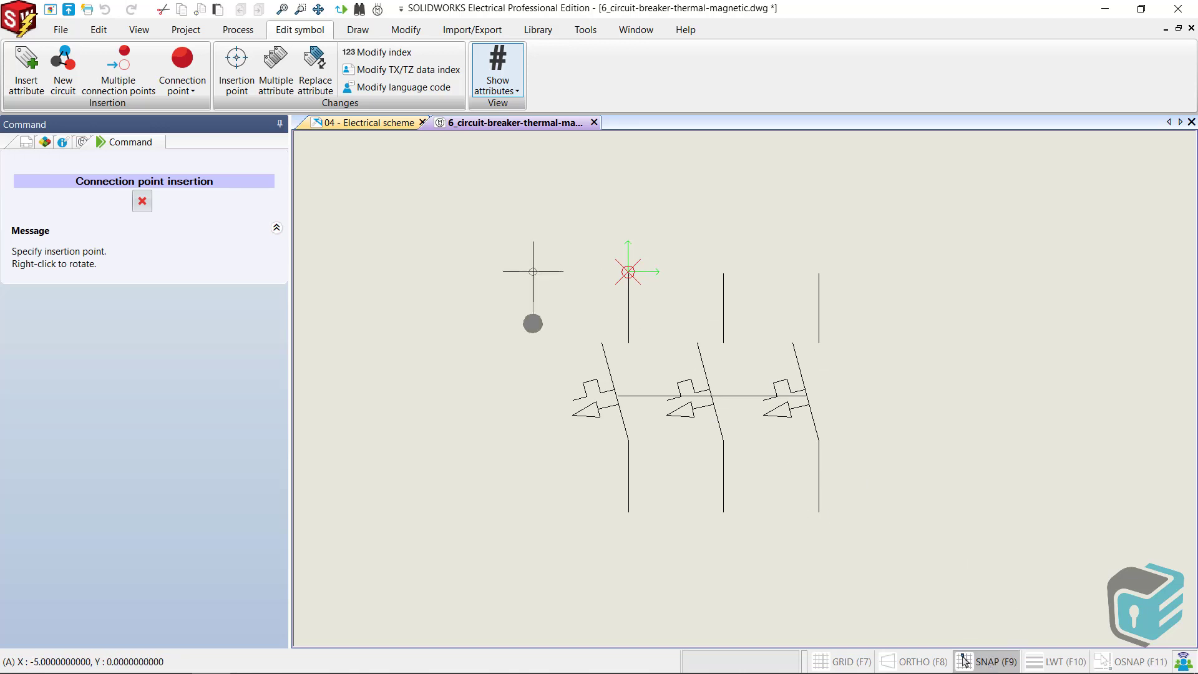
click(628, 271)
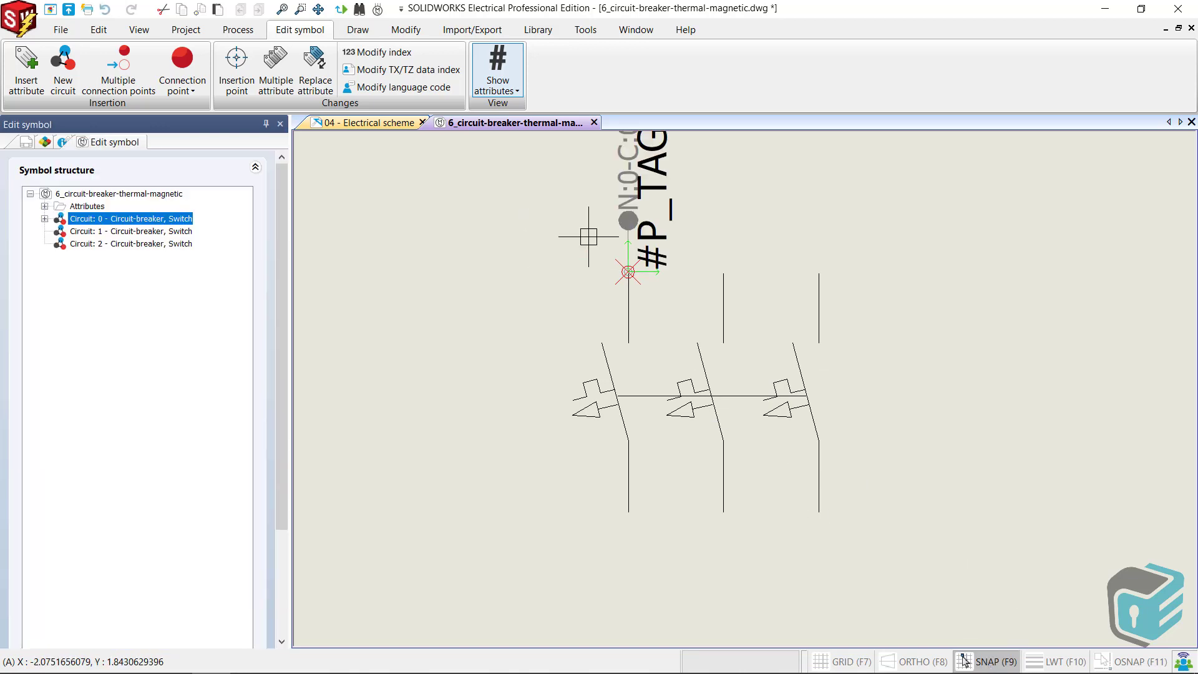
Add an undefined connection point to circuits 1 and 2 at the upper ends of the second and third poles
right_click(142, 232)
mouse_move(264, 237)
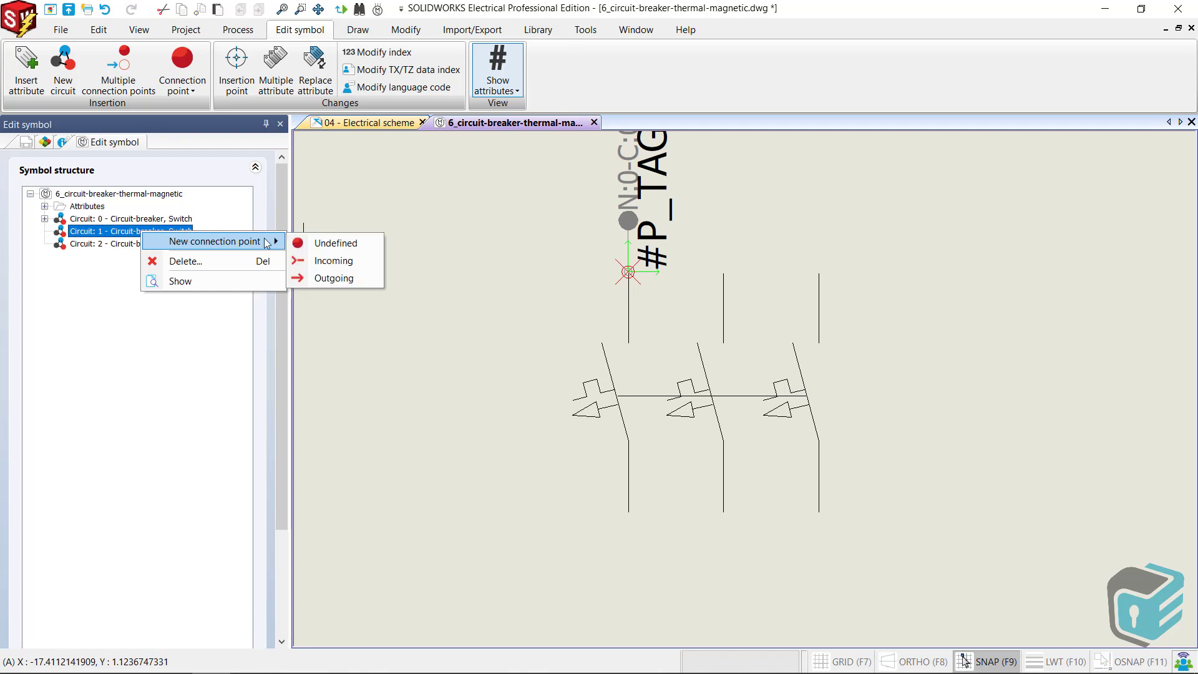
click(333, 239)
click(724, 271)
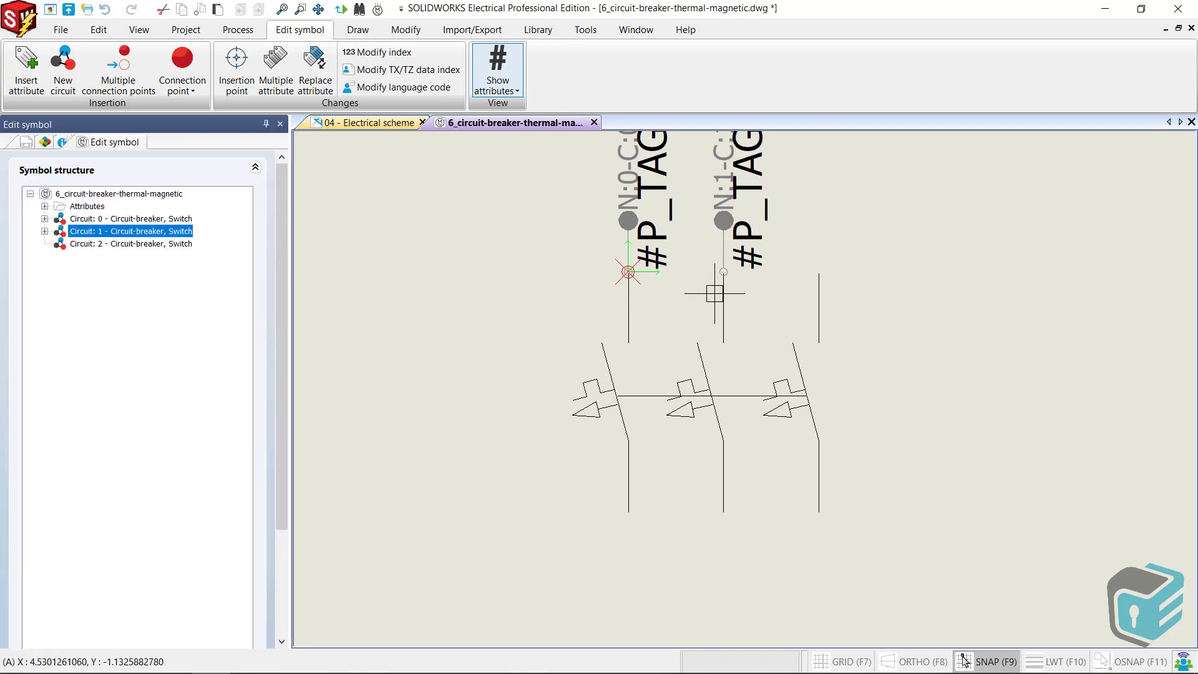
right_click(165, 244)
mouse_move(232, 256)
click(348, 254)
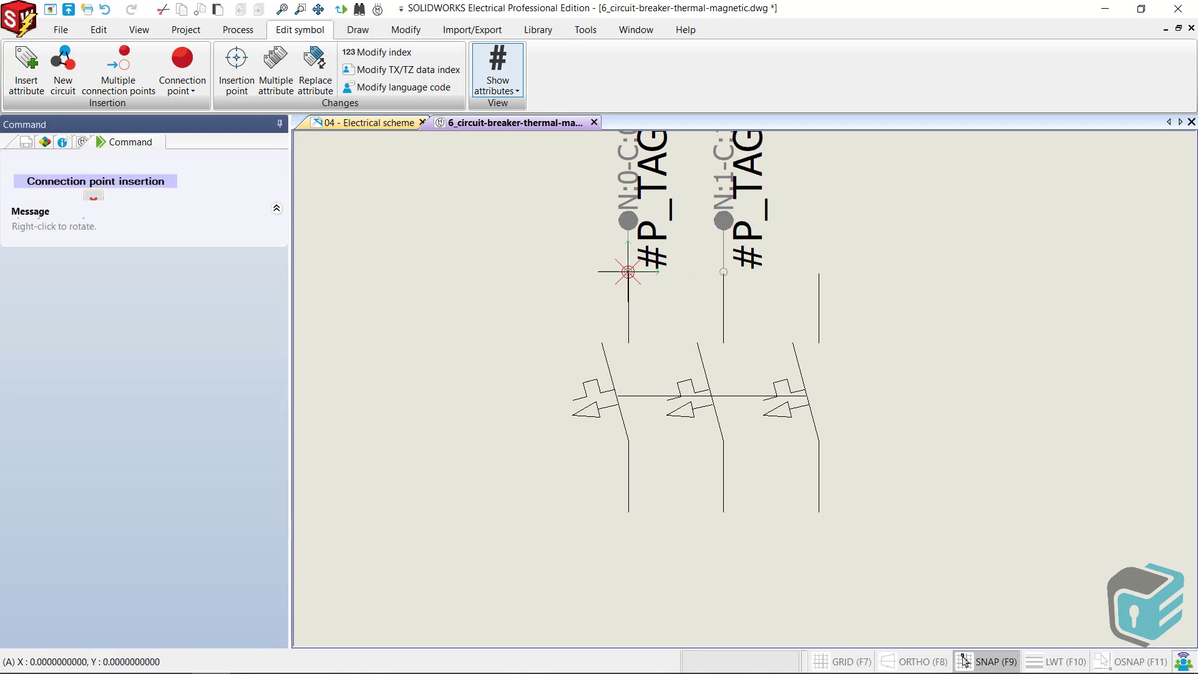
click(819, 272)
Add a second undefined connection point to circuit 0, rotated to face downward, 15 mm below the origin under the first pole
right_click(164, 220)
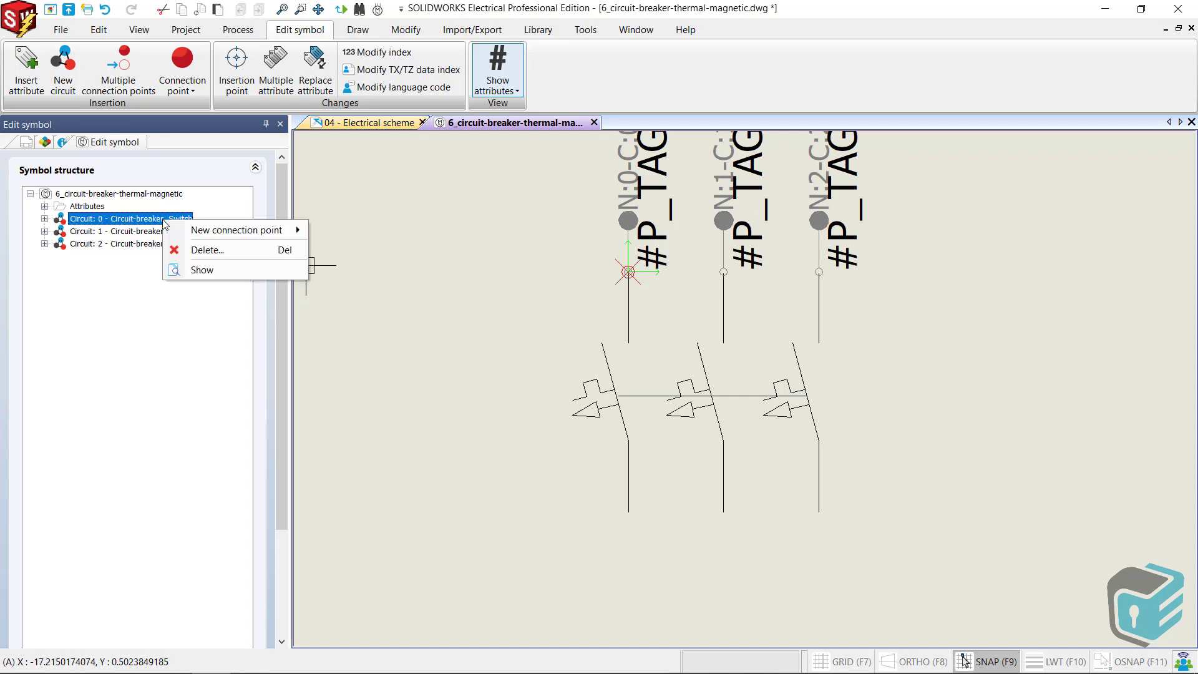
mouse_move(286, 233)
click(351, 234)
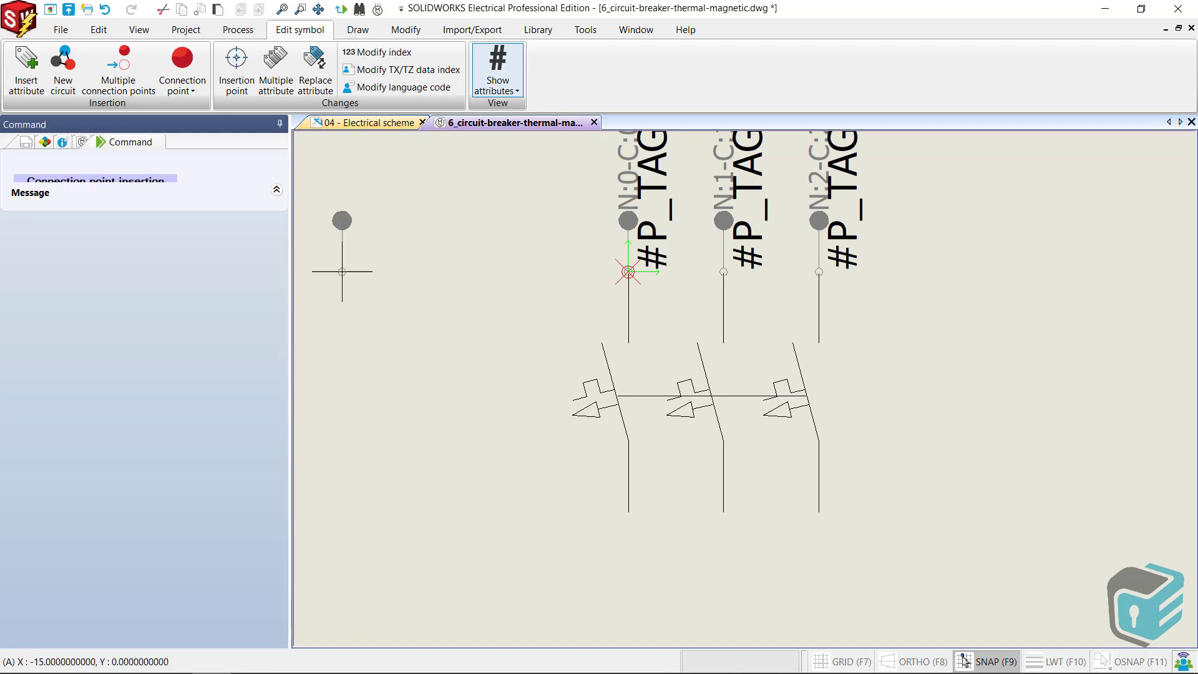
right_click(628, 462)
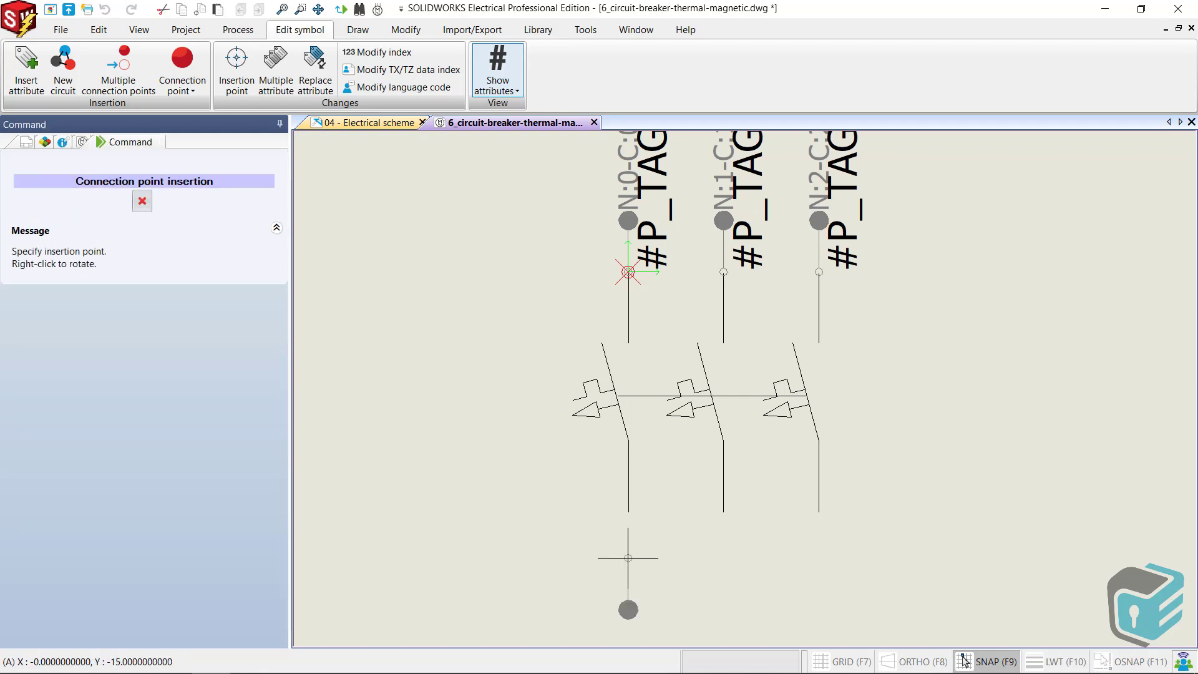
click(628, 558)
Add a second undefined connection point to circuits 1 and 2 at Y -15, under the second and third poles
right_click(156, 236)
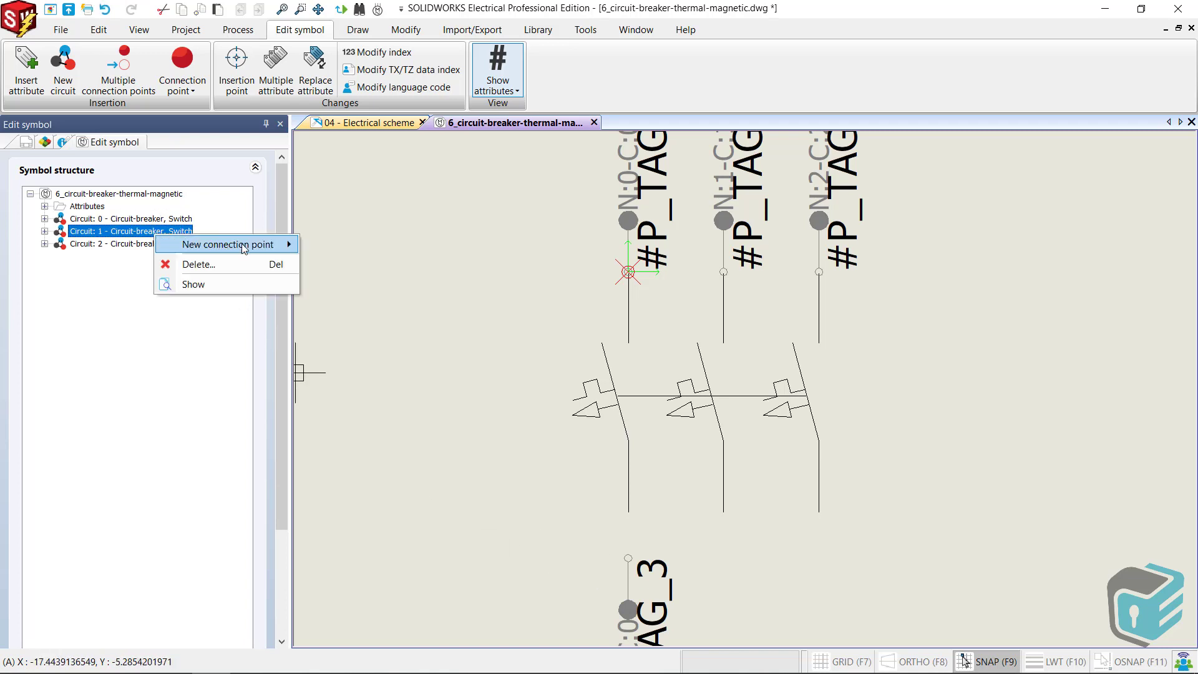
mouse_move(273, 244)
click(340, 245)
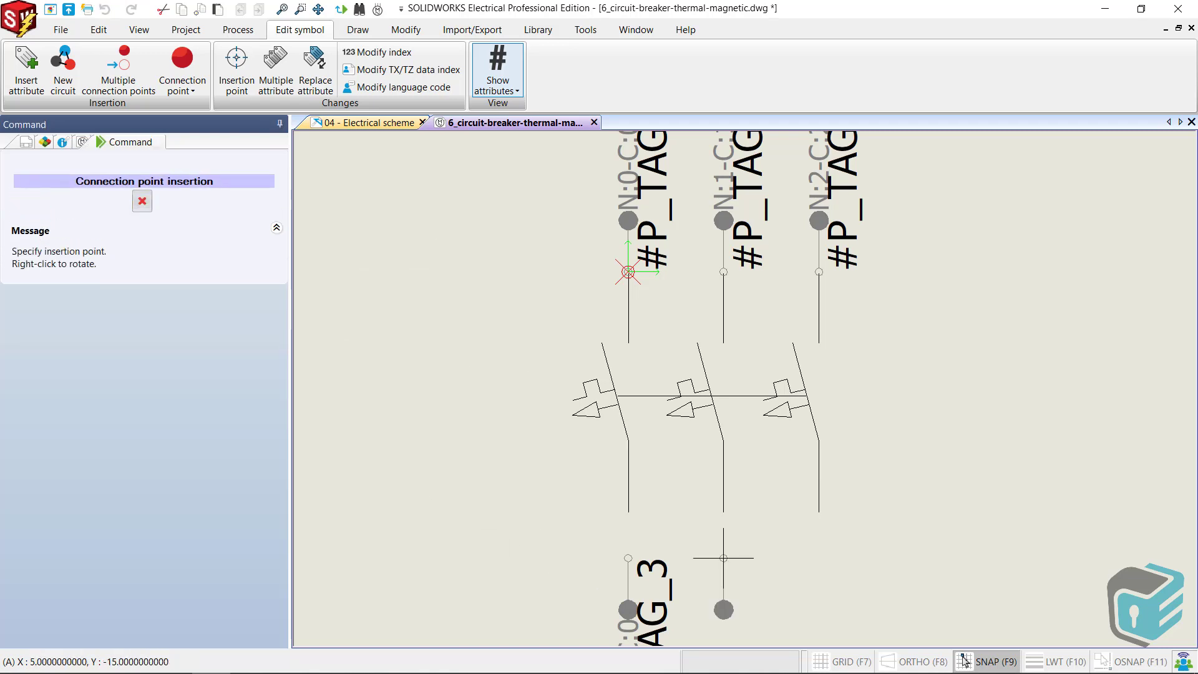
click(724, 558)
right_click(153, 244)
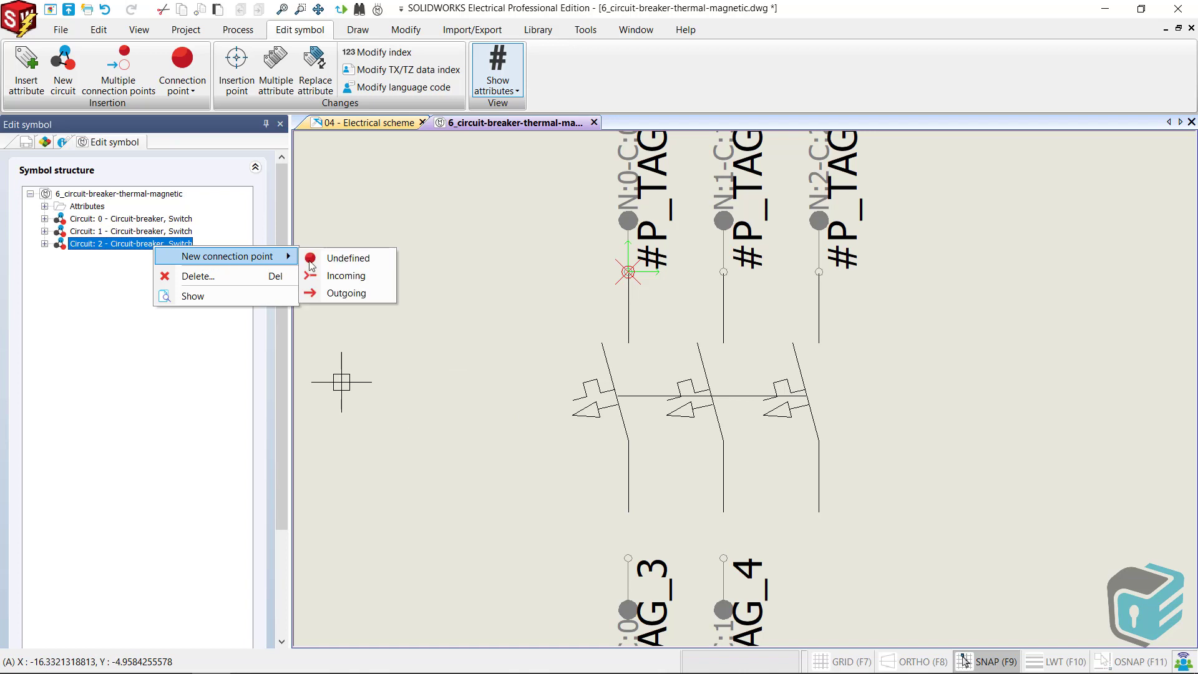
click(314, 259)
click(818, 559)
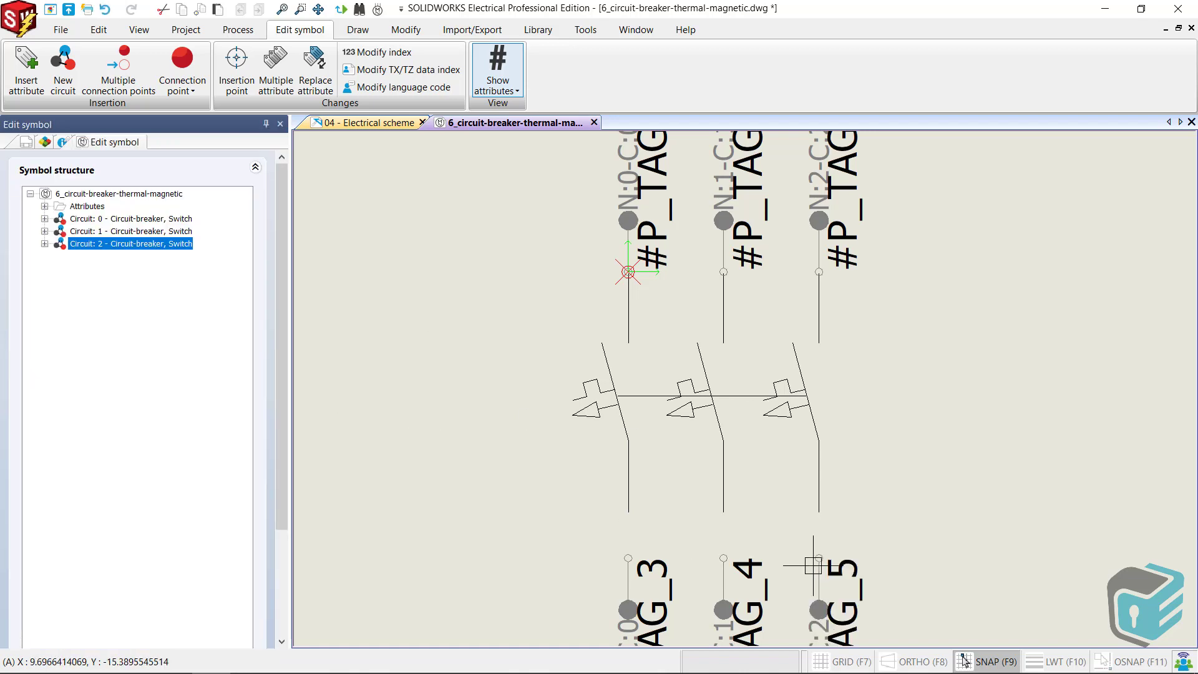
Stretch the lower line of each of the three poles down to its connection point
middle_drag(883, 472, 888, 335)
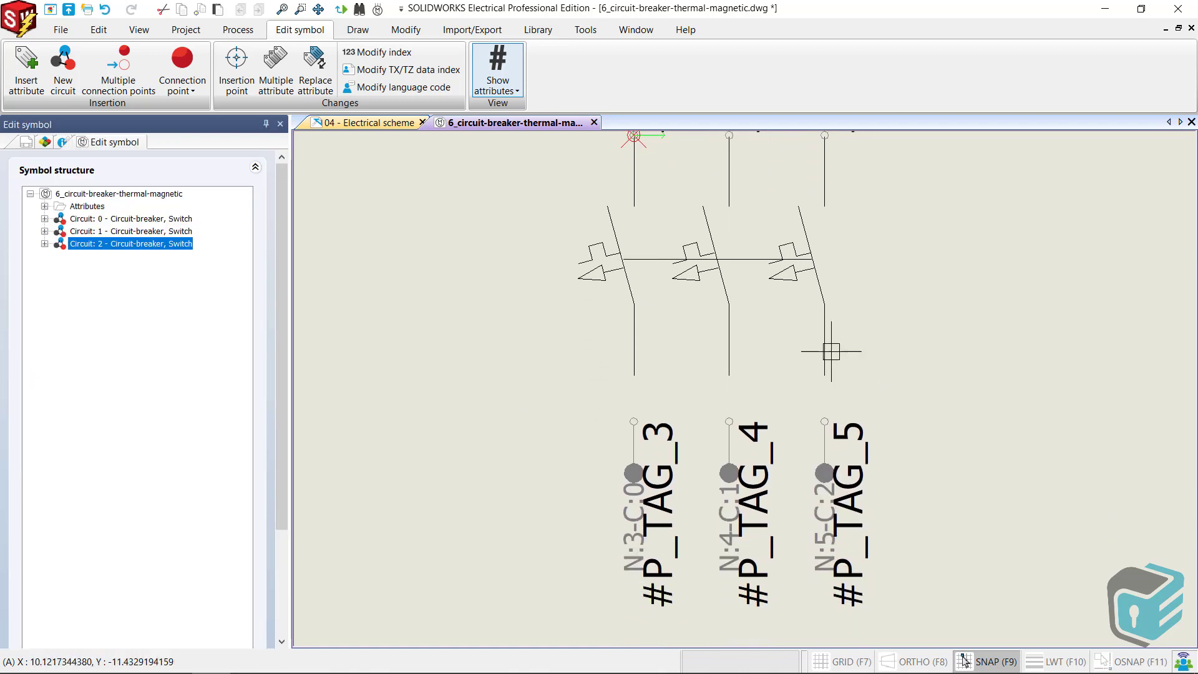
click(633, 352)
click(634, 375)
click(634, 421)
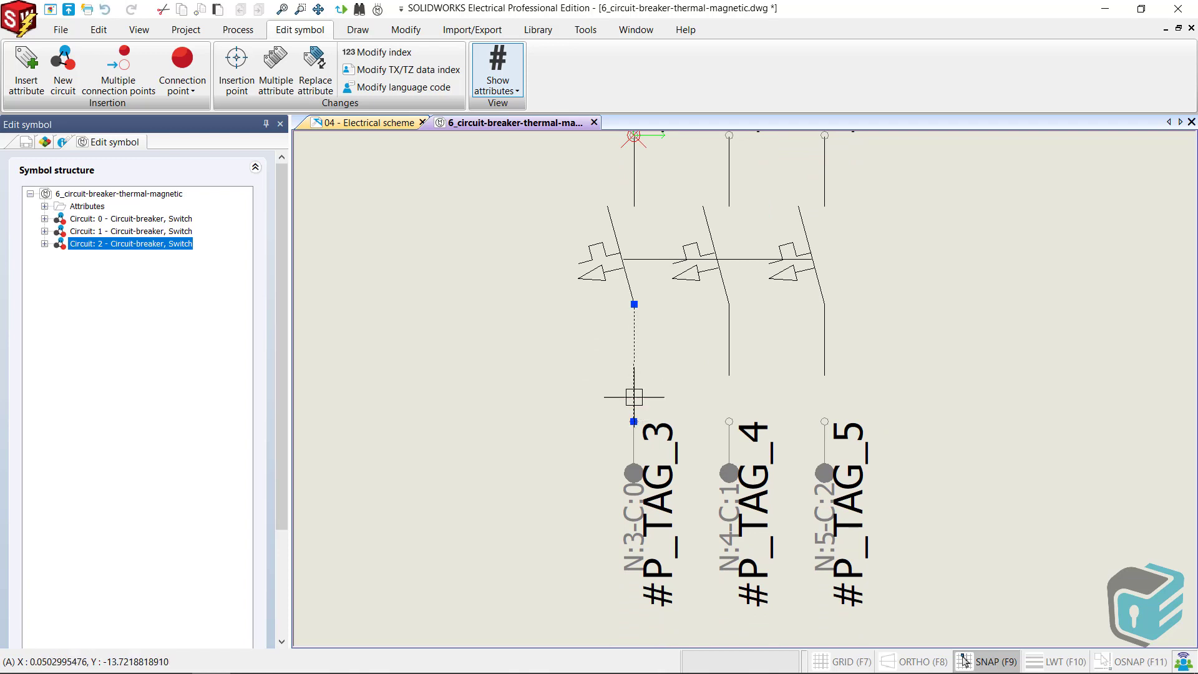
click(732, 363)
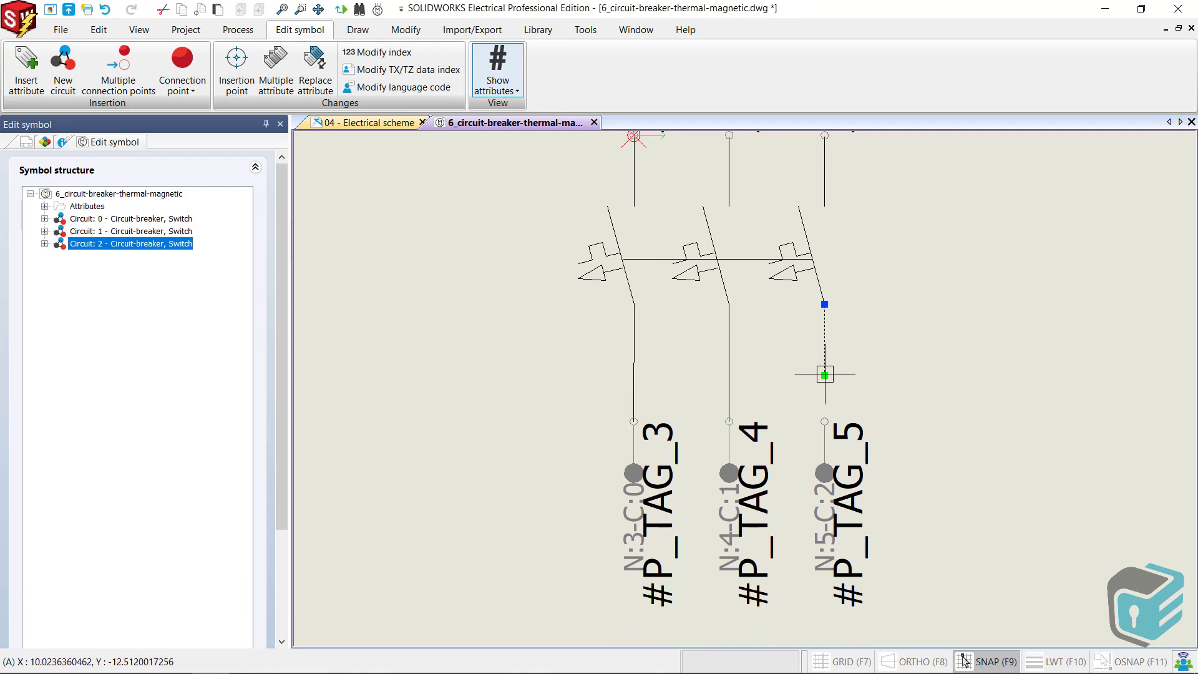
click(824, 422)
key(Escape)
Check the connection points listed under each of the three circuits in the symbol structure
scroll(886, 372, down, 1)
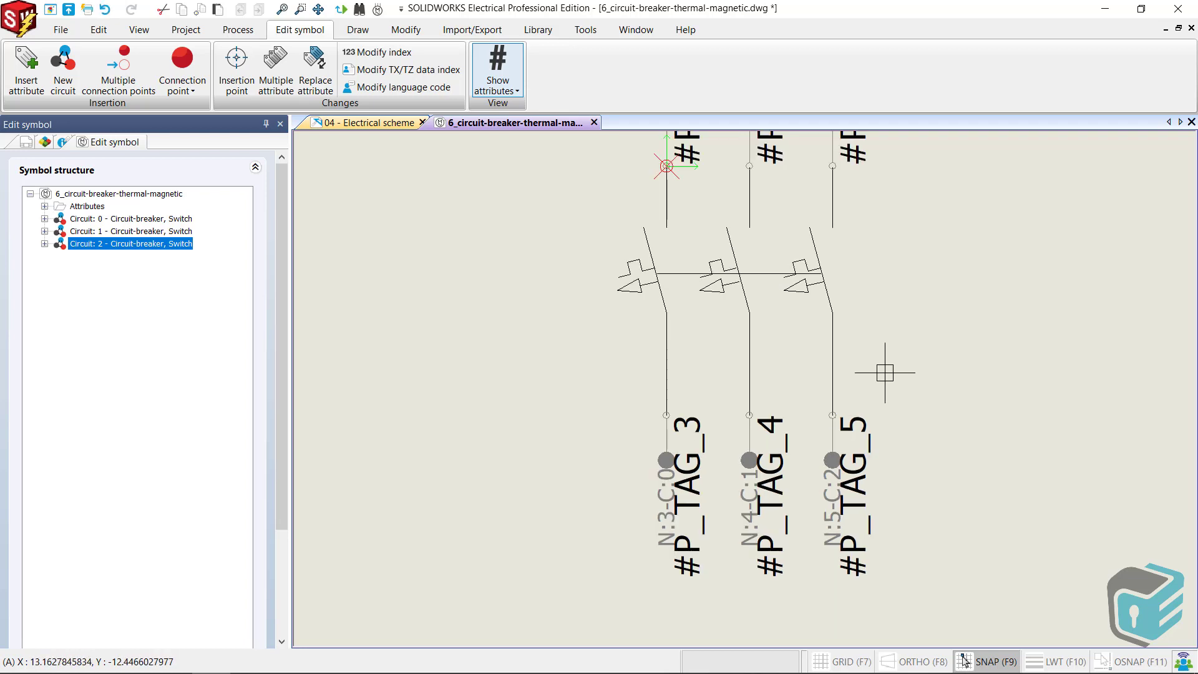
middle_drag(877, 384, 821, 456)
scroll(847, 480, down, 1)
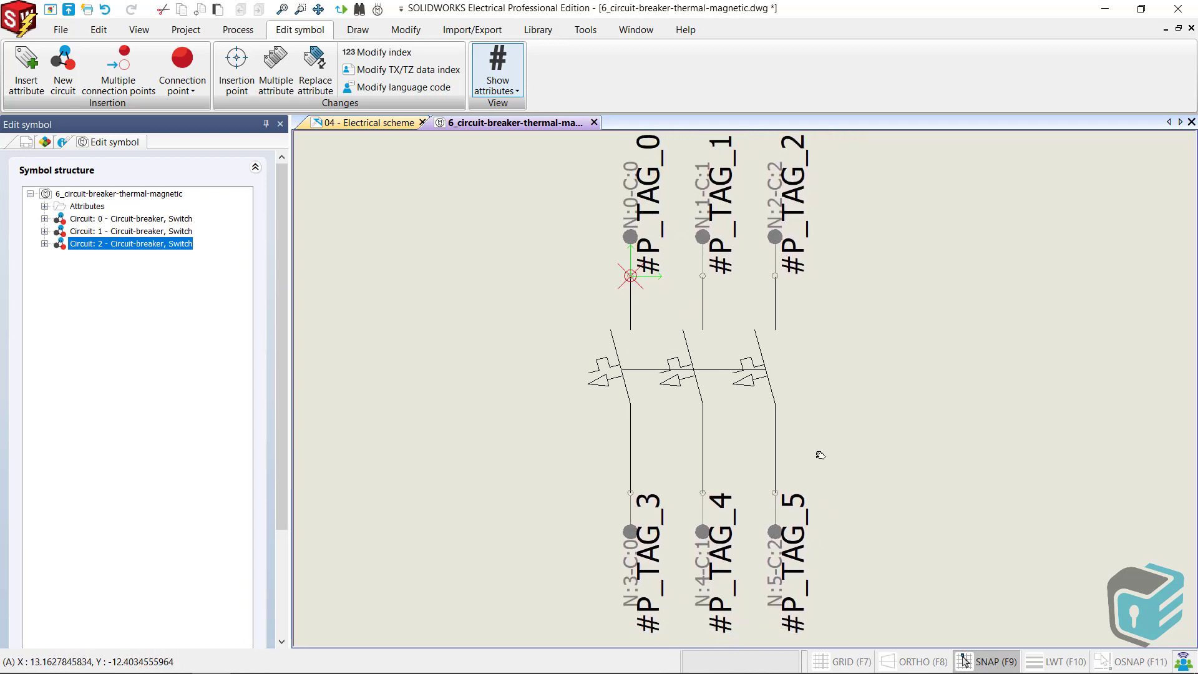
click(45, 219)
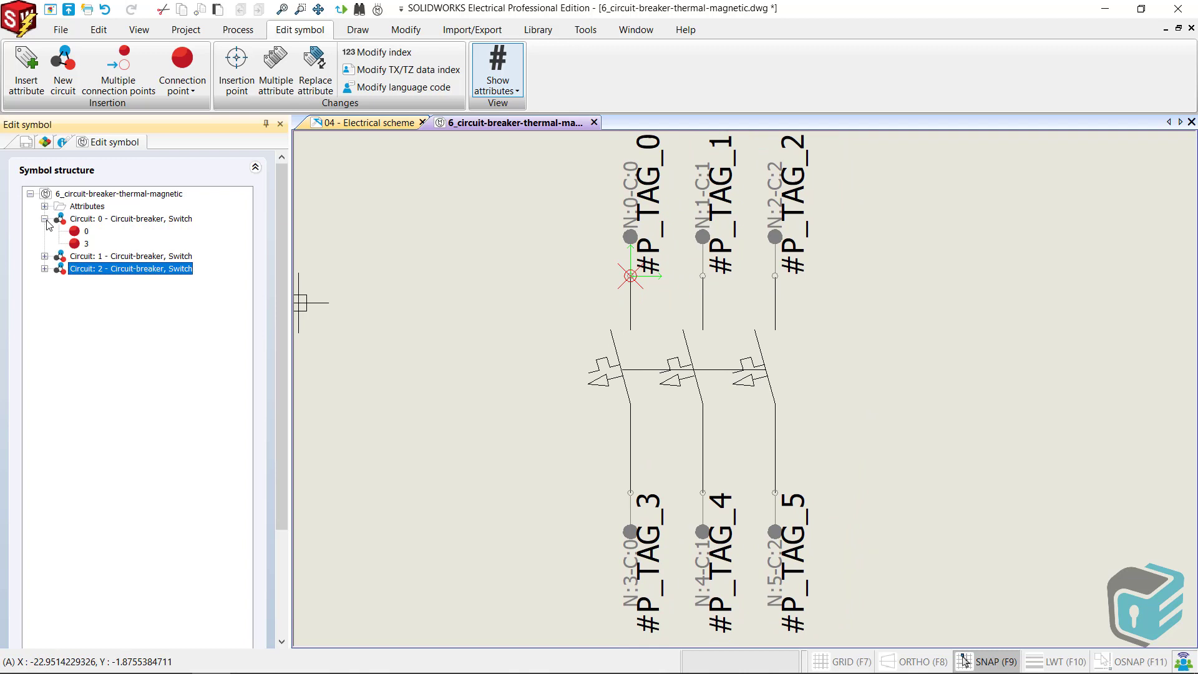
click(44, 257)
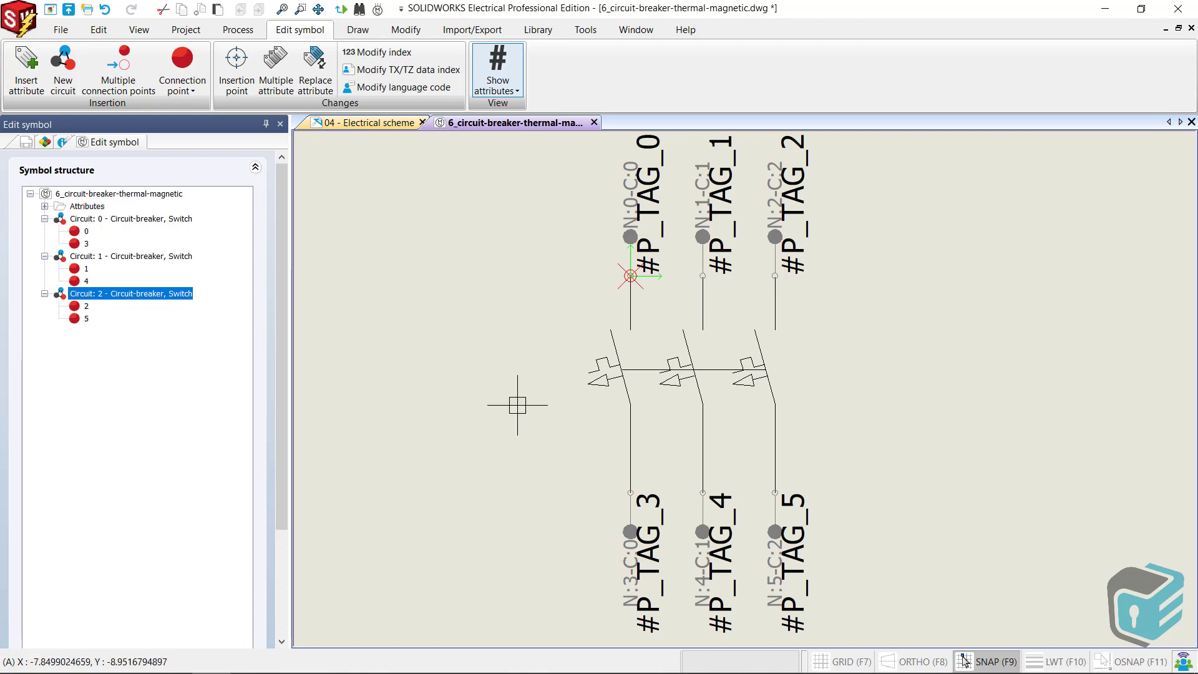
Insert the attributes #SHORT_TAG, #LOC_TAG, #REF_MAN, #REF_REF and #REF_TZ_0_L1 as a column beside the third pole at X 15, Y -5
click(27, 78)
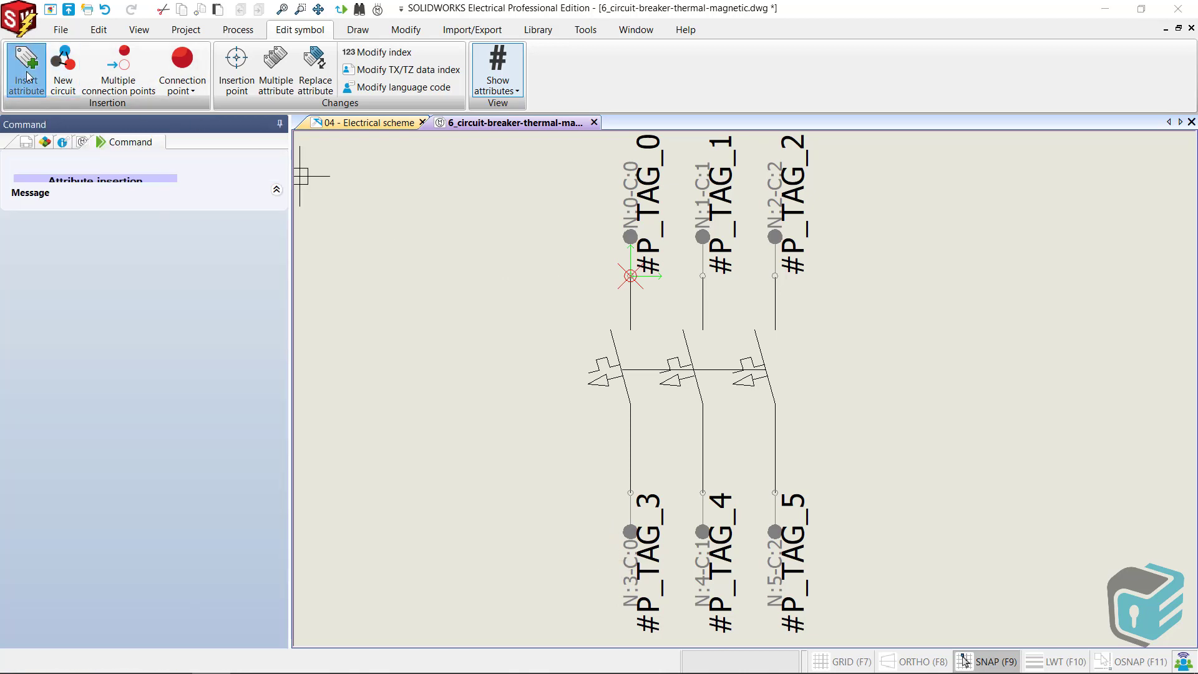
click(352, 187)
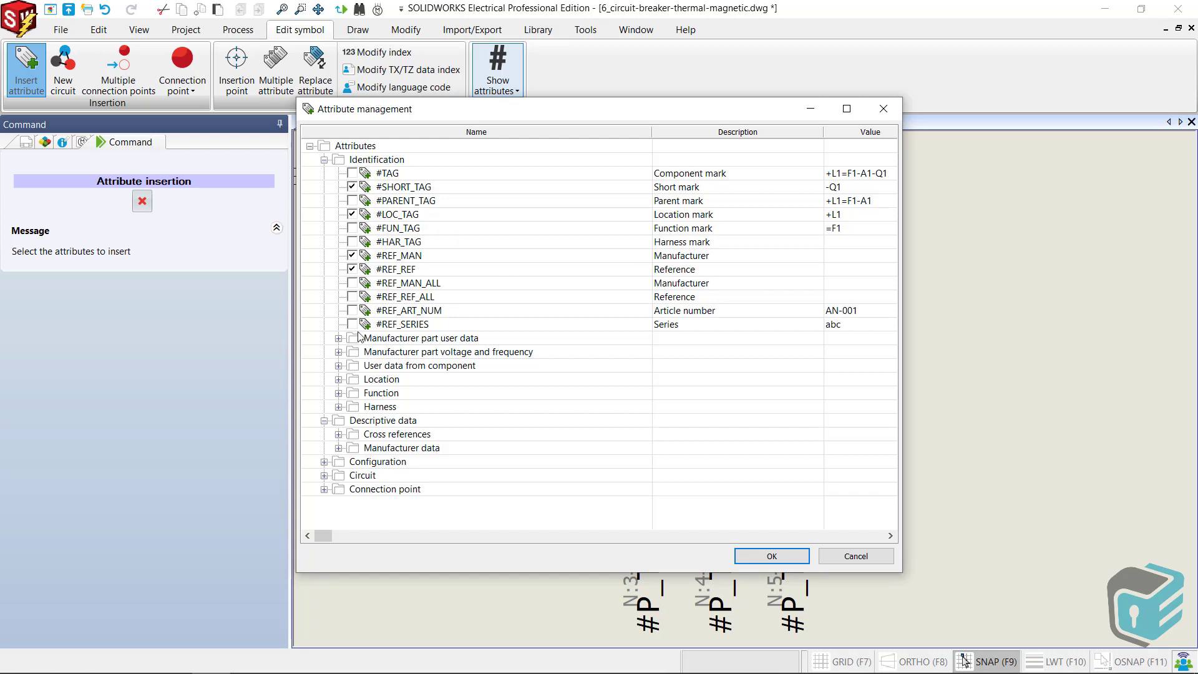
click(338, 339)
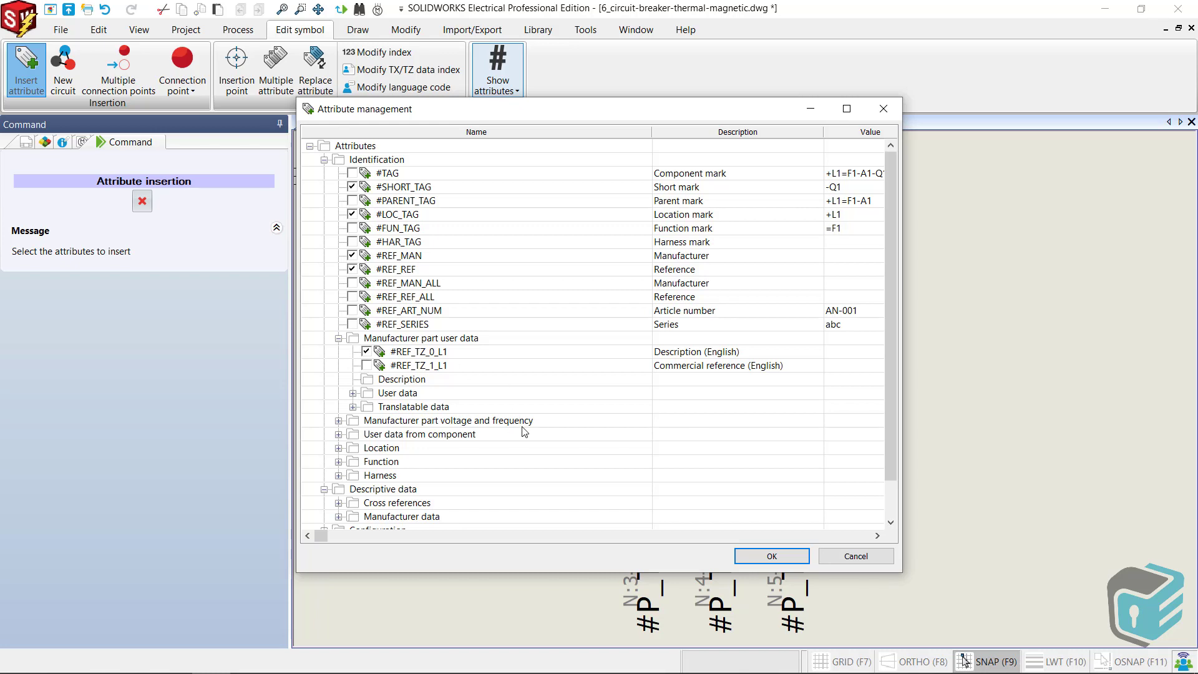
click(772, 556)
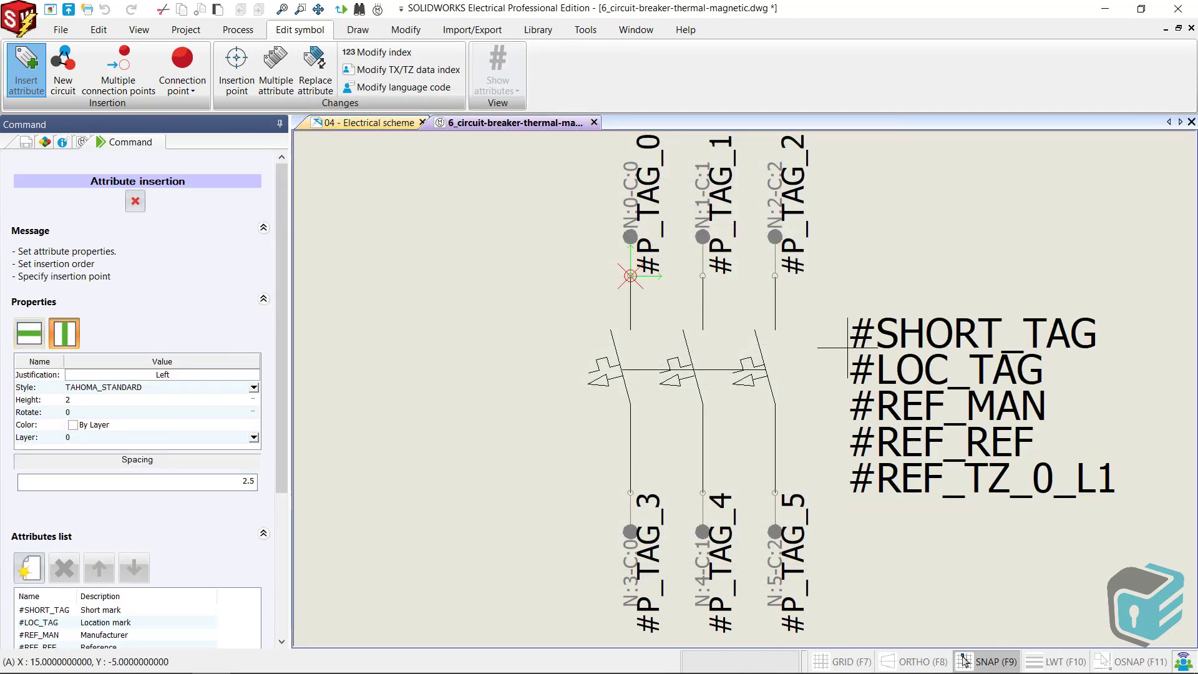
click(848, 348)
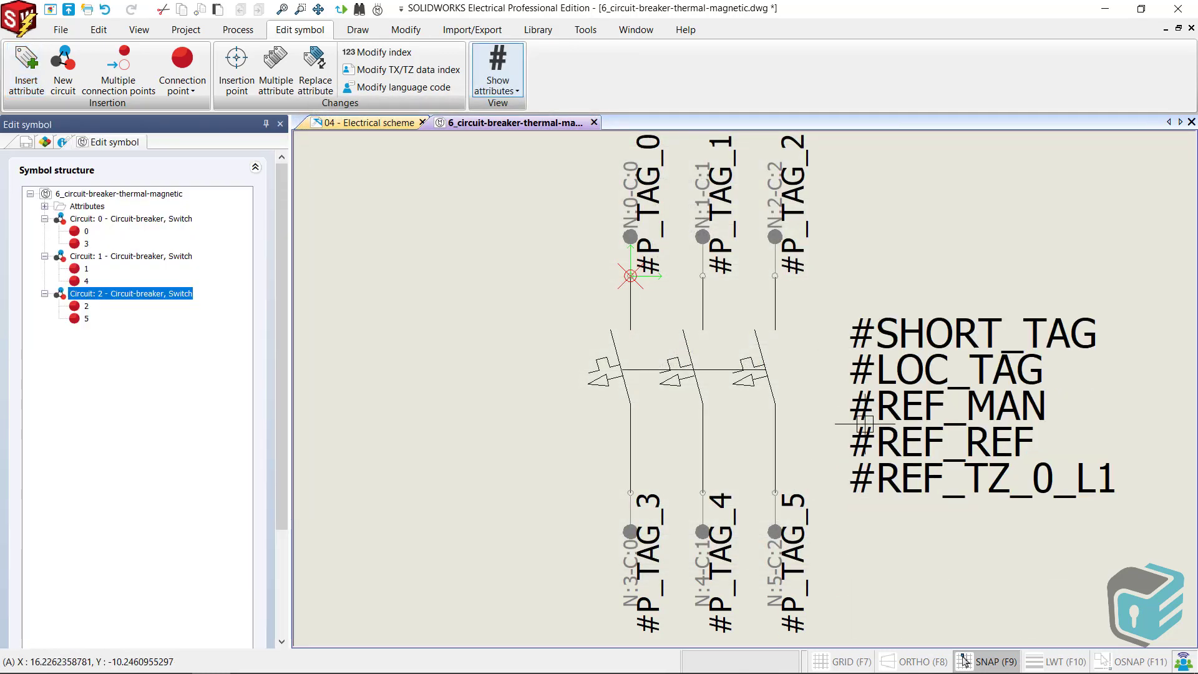
Close the 6_circuit-breaker-thermal-magnetic symbol and save its changes
scroll(837, 436, down, 2)
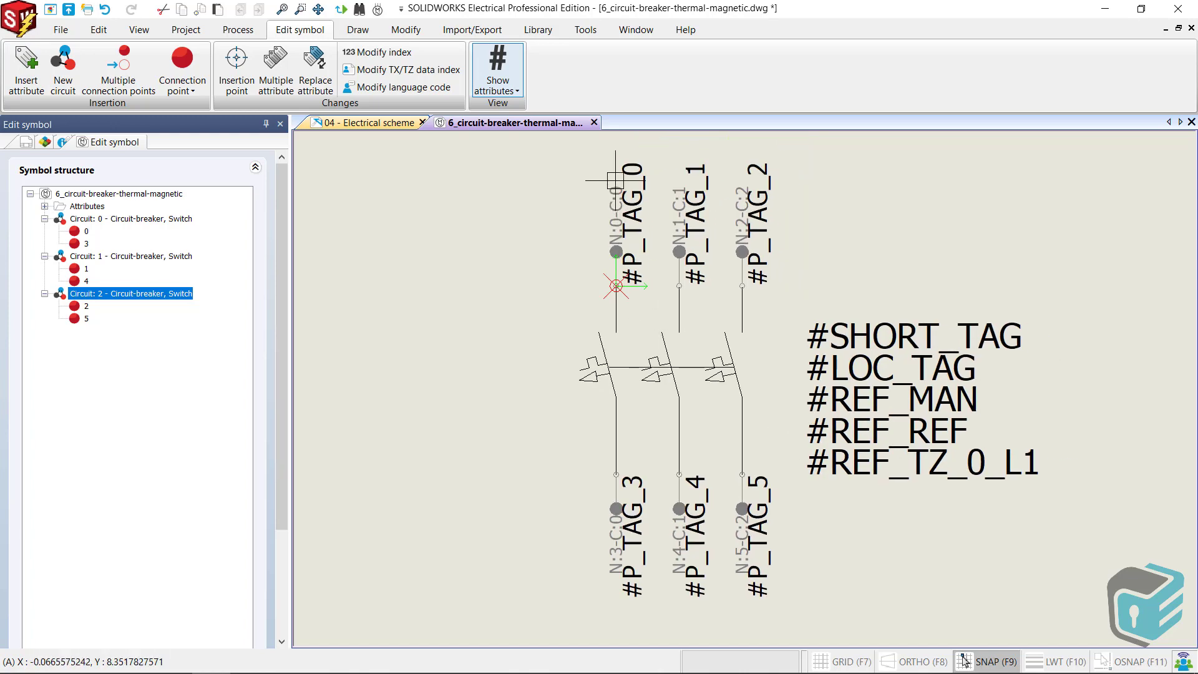
click(594, 123)
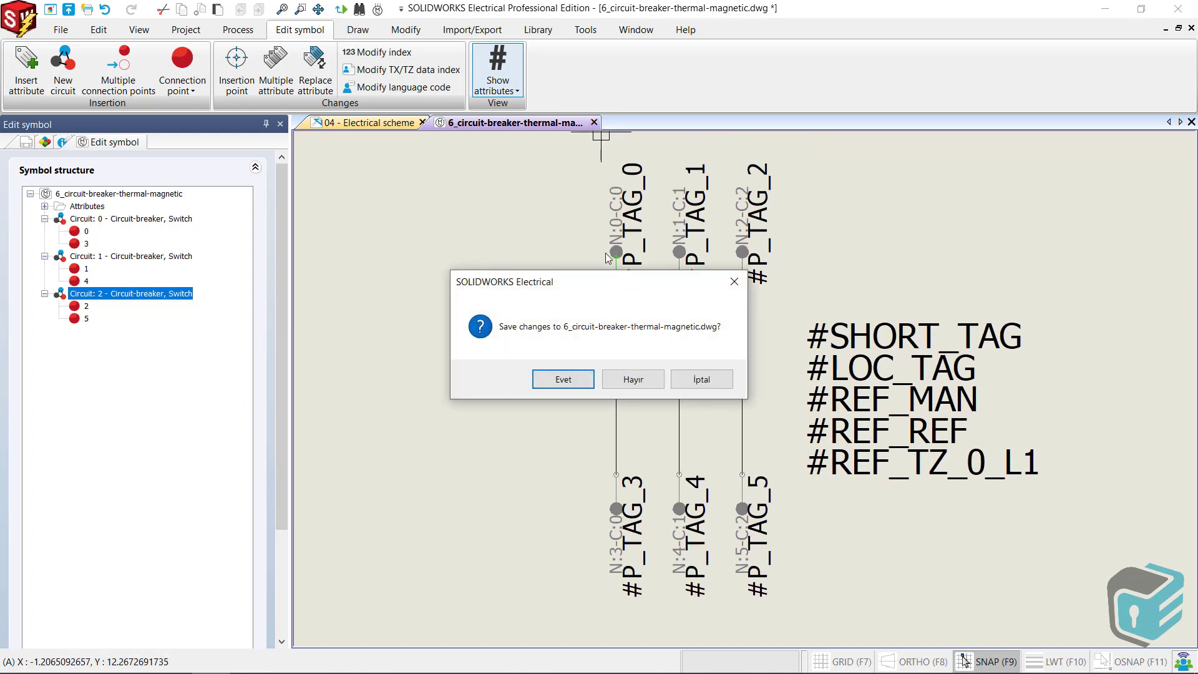
click(564, 381)
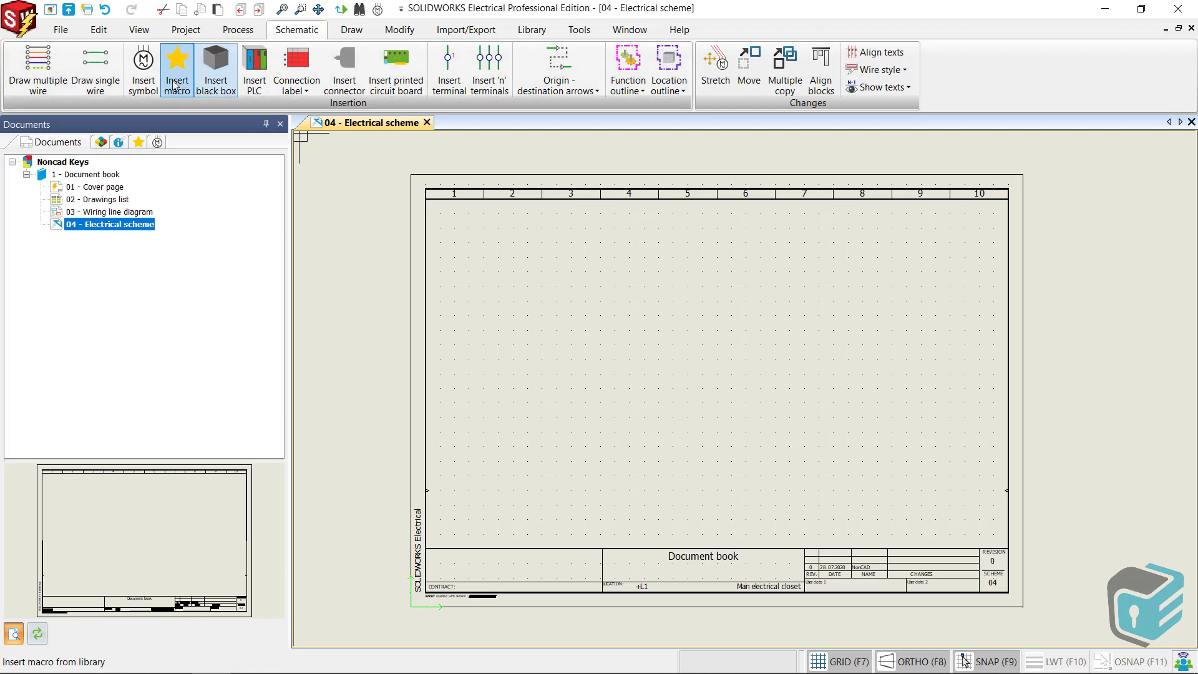
Insert the 6_circuit-breaker-thermal-magnetic symbol into the electrical scheme at X 90, Y 205 as new component Q1
click(143, 70)
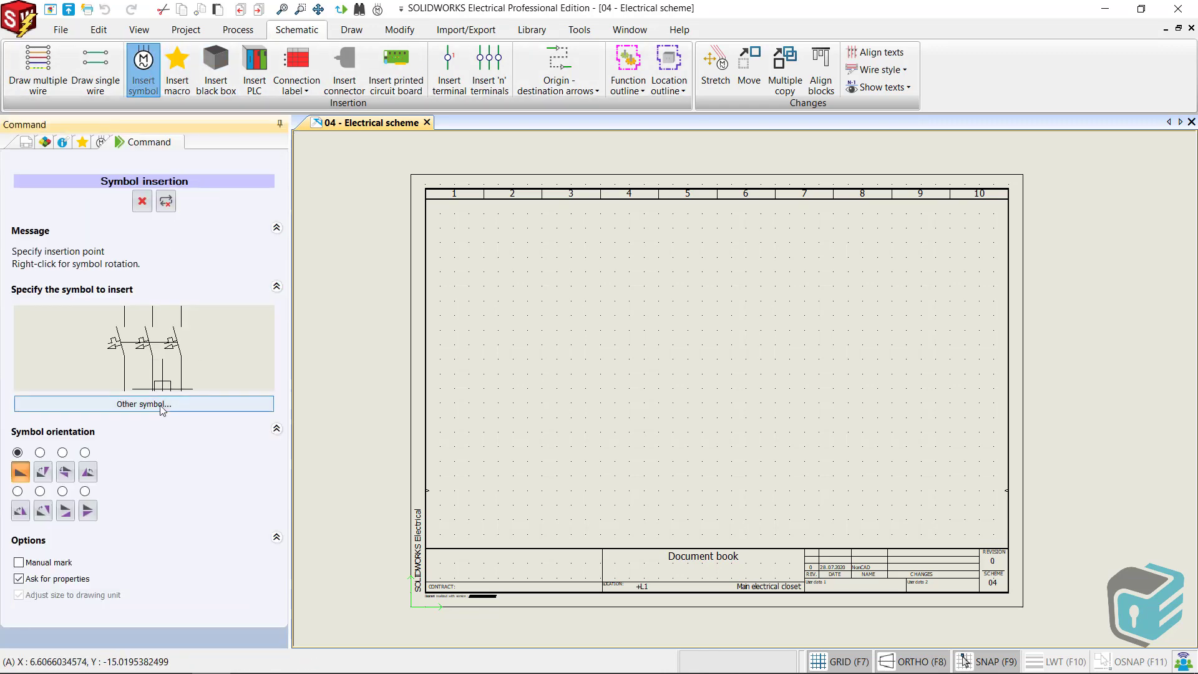
click(161, 405)
click(478, 262)
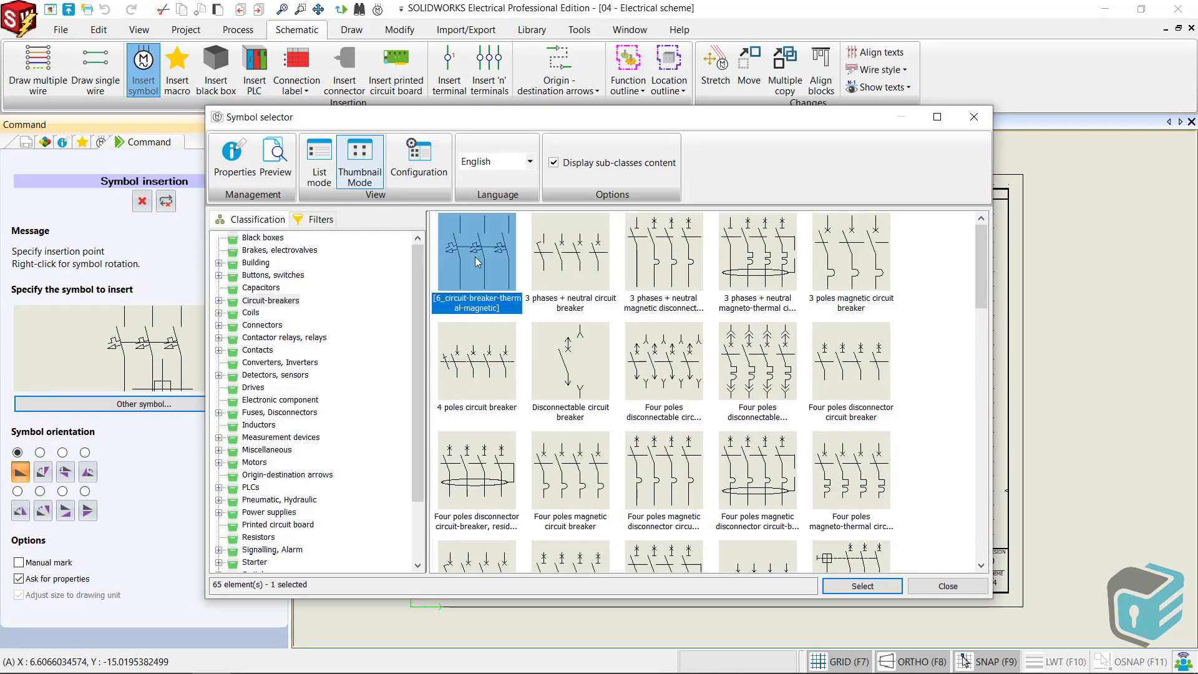
double_click(481, 267)
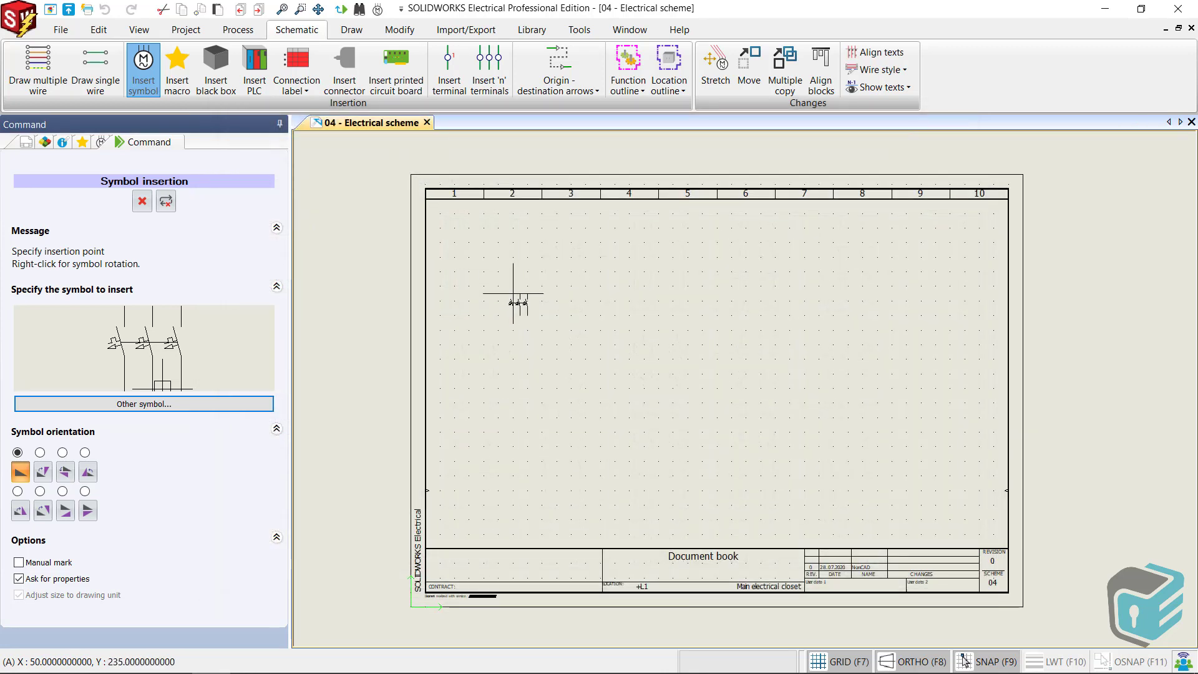
click(542, 309)
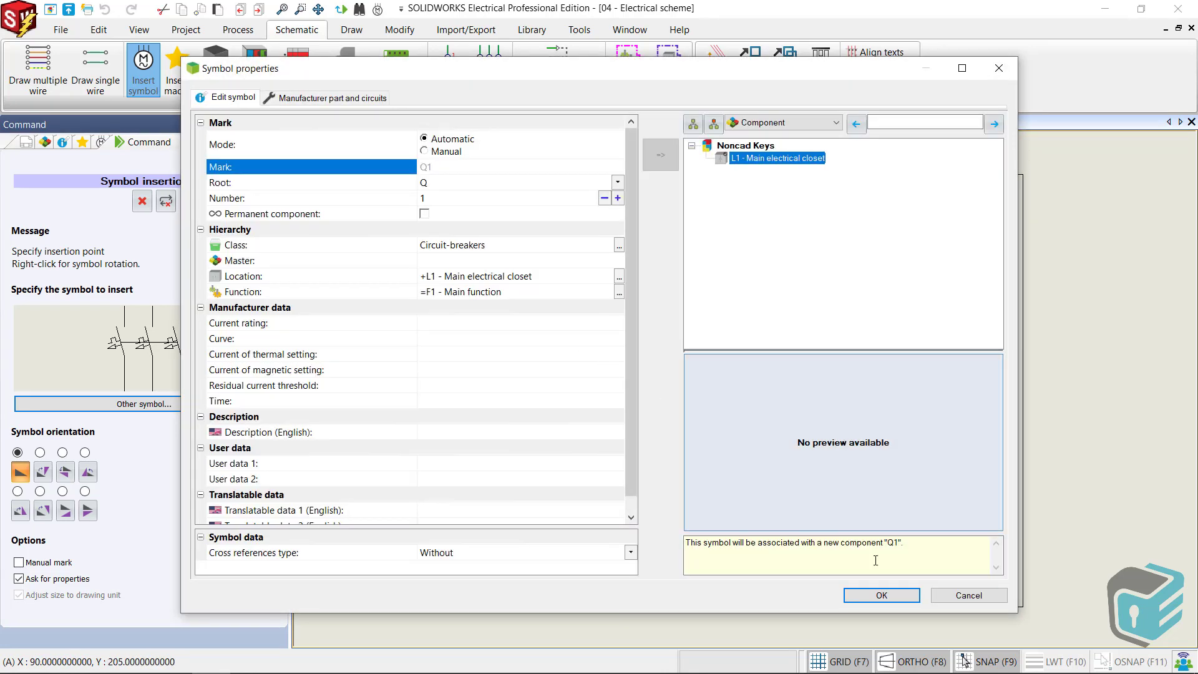
click(882, 596)
scroll(549, 308, up, 5)
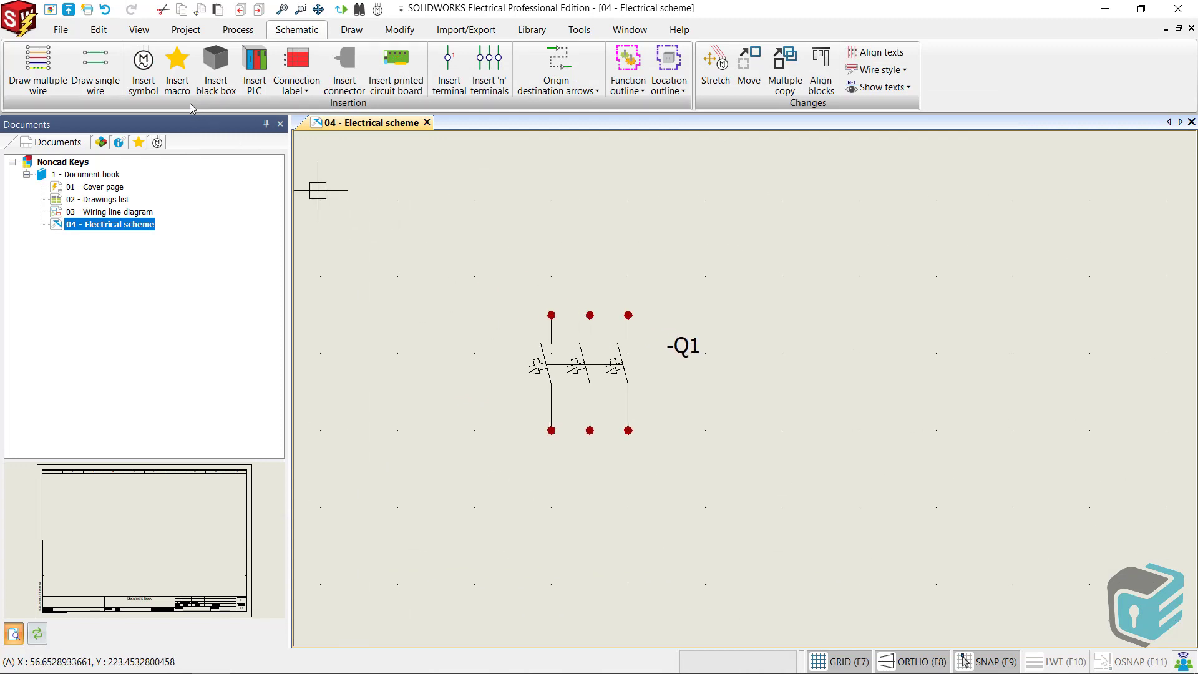
Draw neutral, phase 1 and phase 2 wires with 5 mm spacing from the breaker's three poles up to Y 225
click(68, 70)
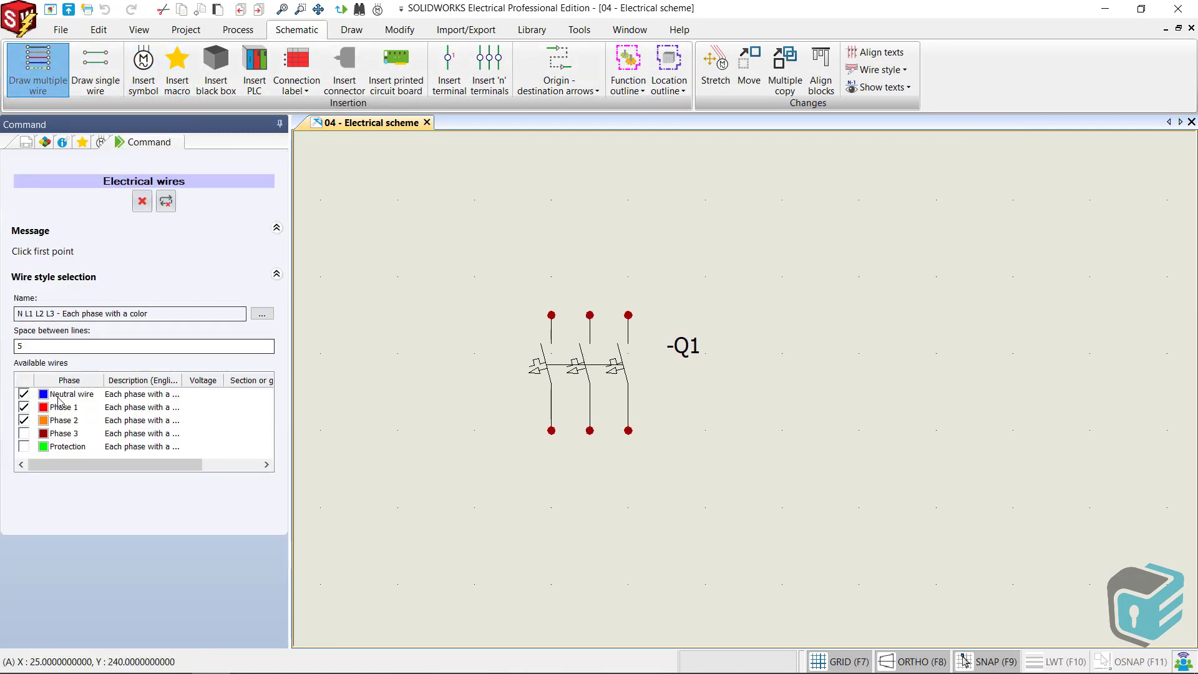
click(23, 420)
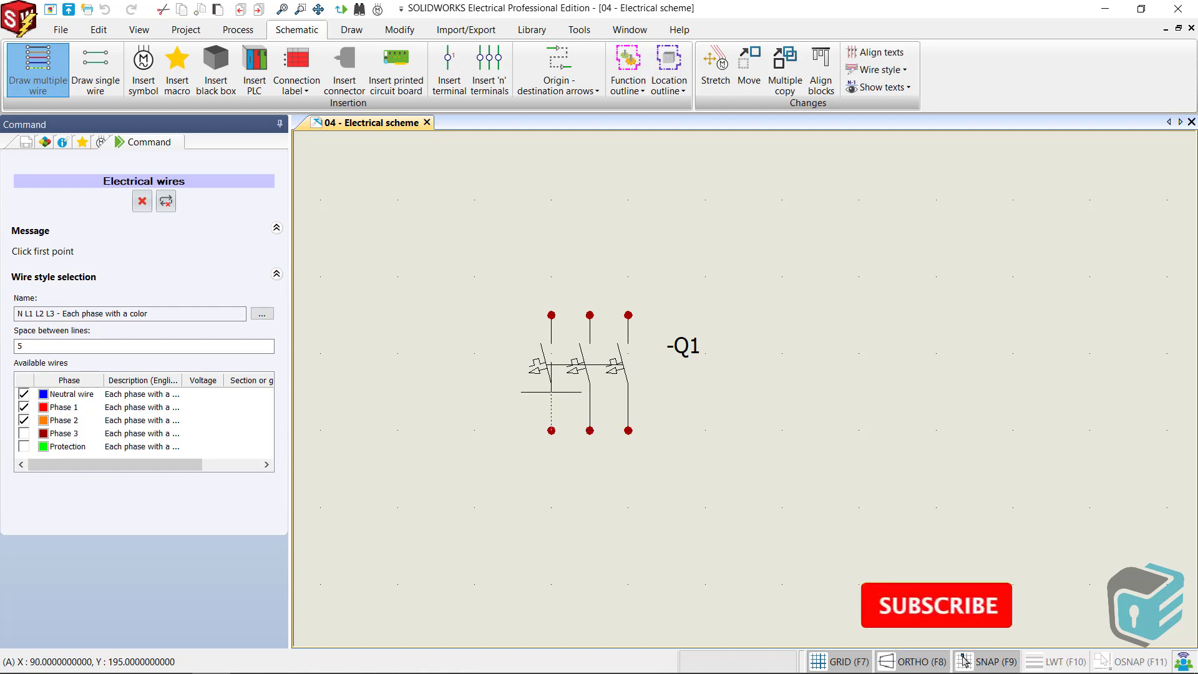
click(551, 389)
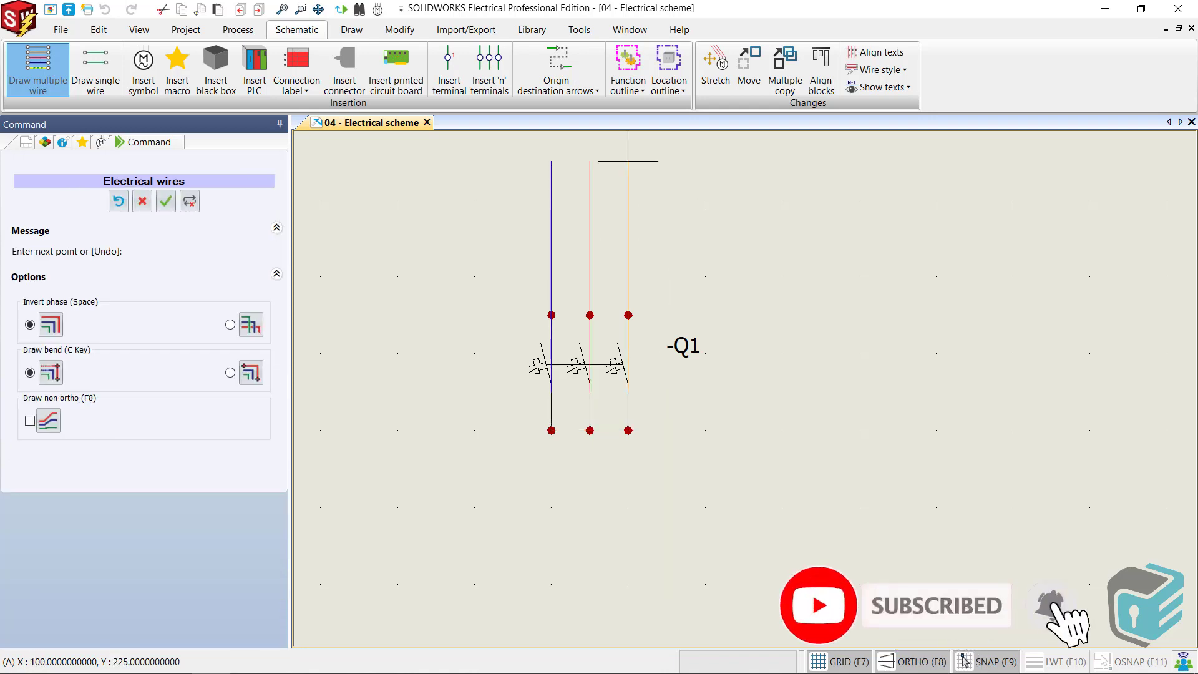
click(628, 200)
key(Escape)
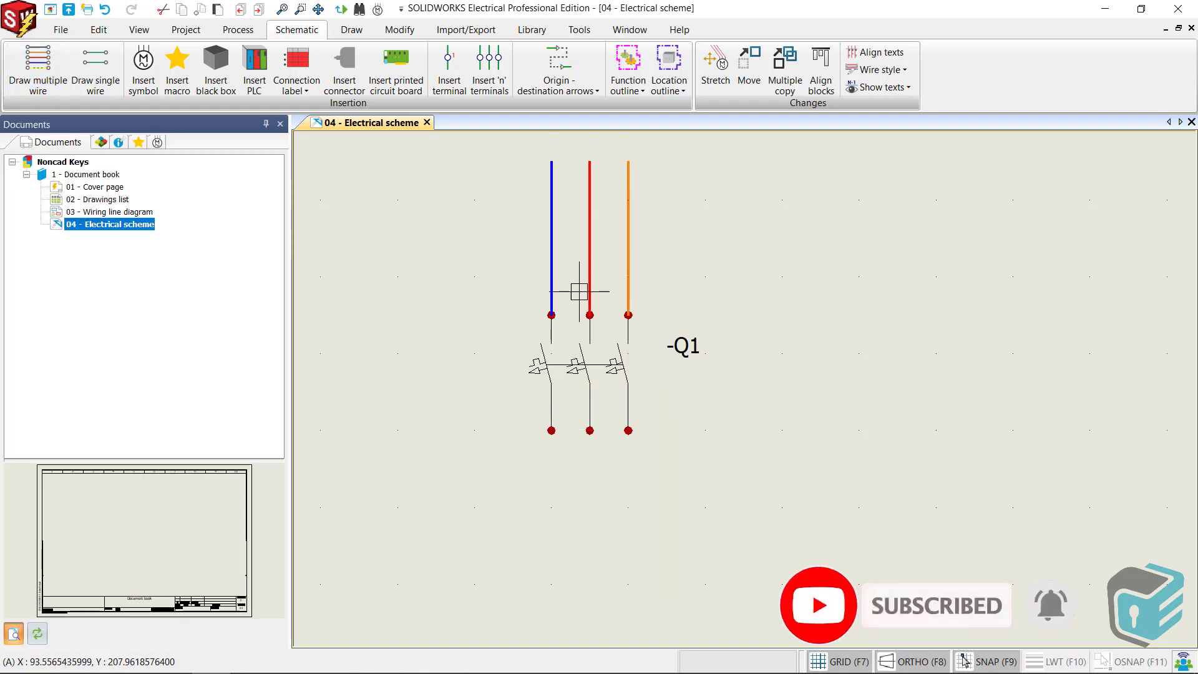
scroll(600, 313, up, 1)
middle_drag(623, 335, 653, 352)
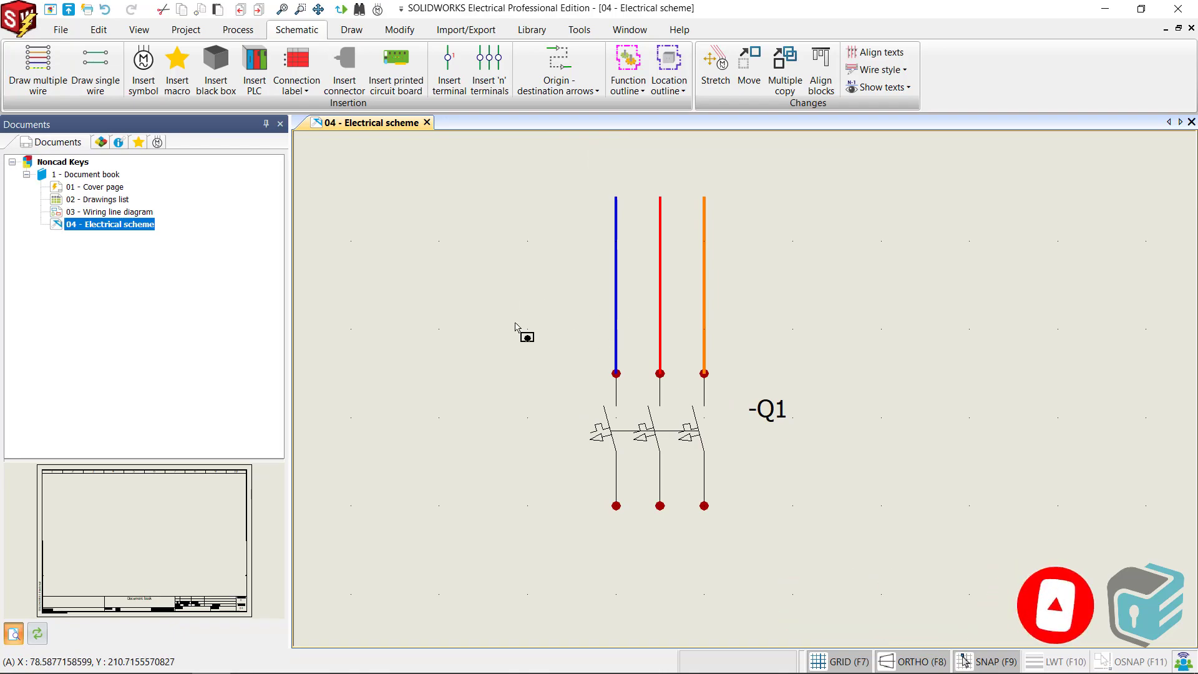